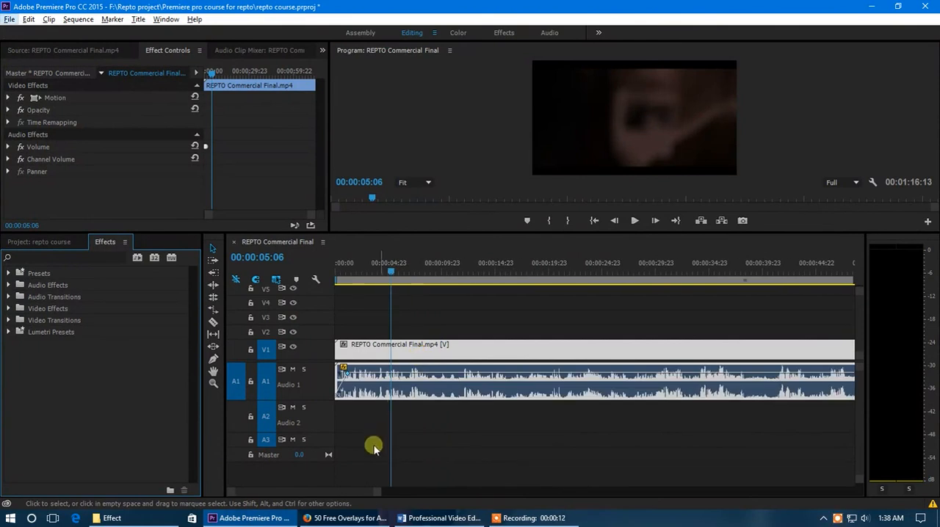
Step: Remove the volume keyframes at the audio clip's start and, with the playhead at 00:00:02:17, expand the Video 1 track
click(339, 395)
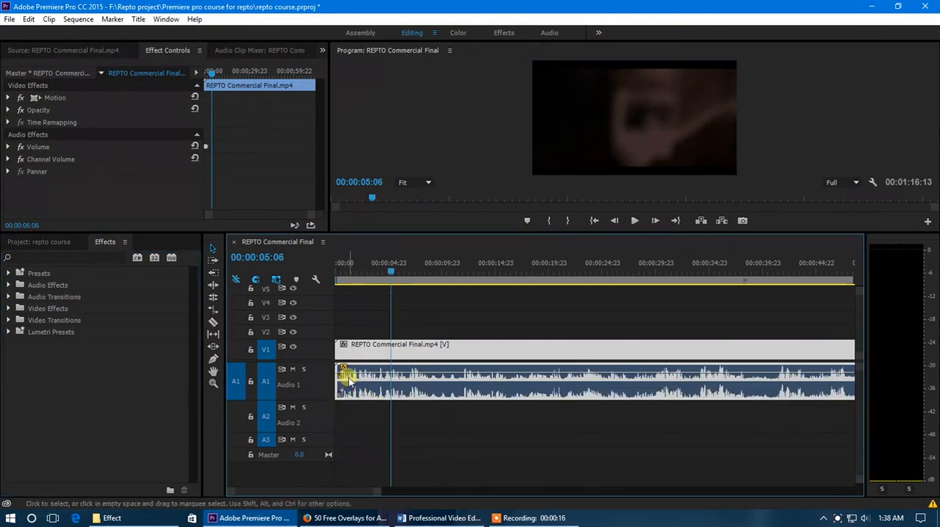
drag(391, 272, 365, 271)
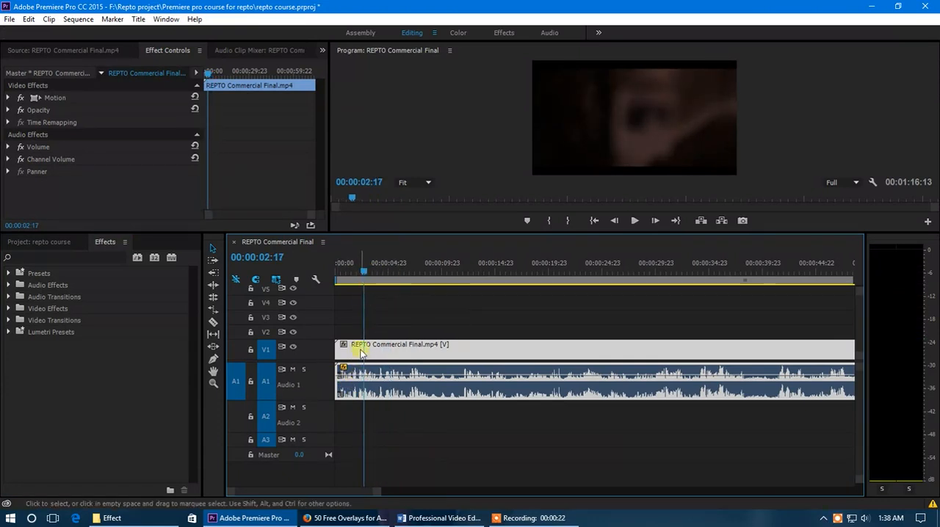
double_click(318, 349)
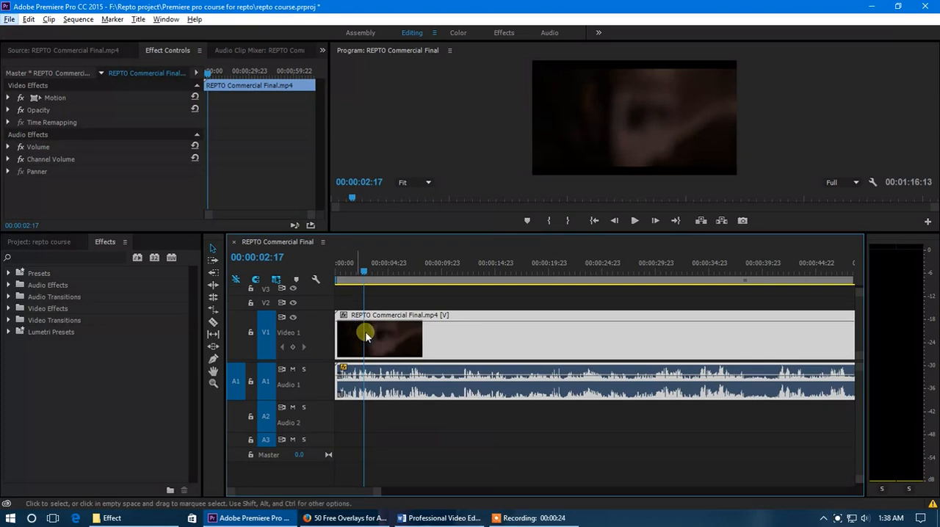
drag(374, 489, 336, 490)
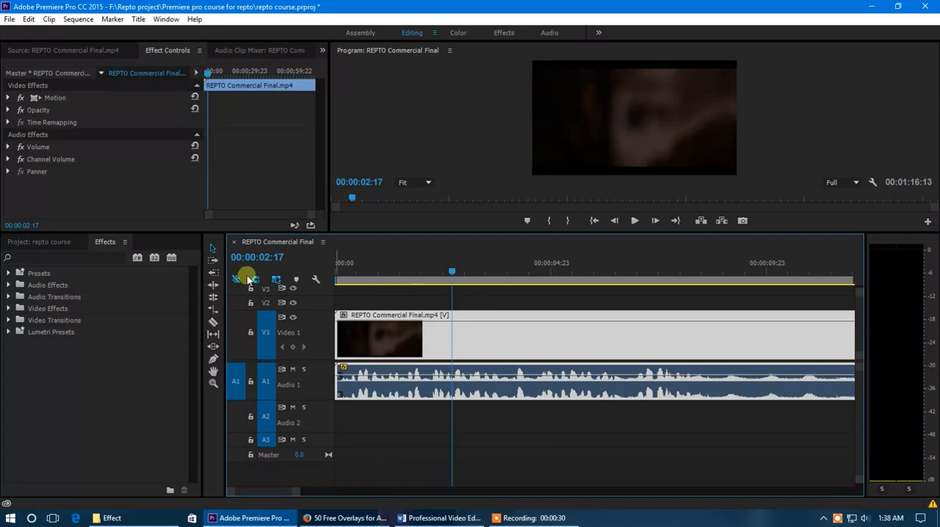
Step: Examine the available Audio Effects and the Crossfade options under Audio Transitions
click(105, 242)
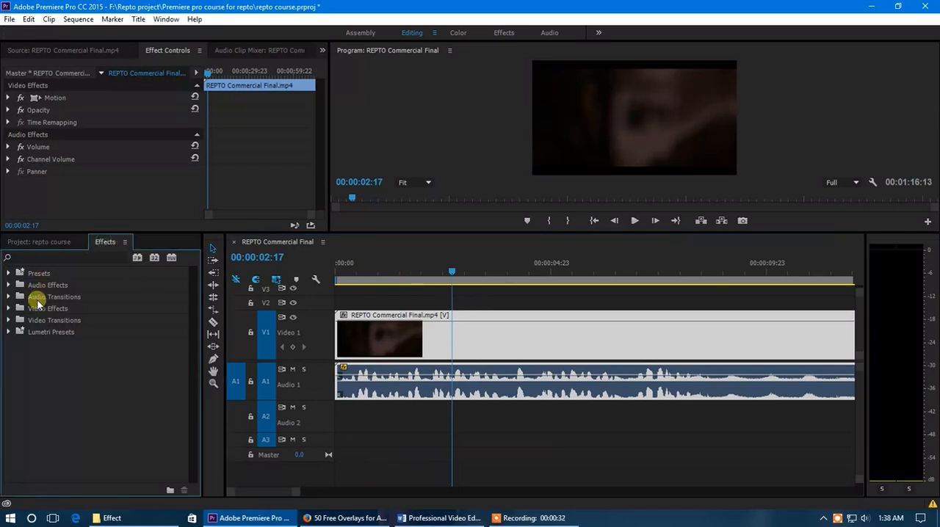
click(10, 285)
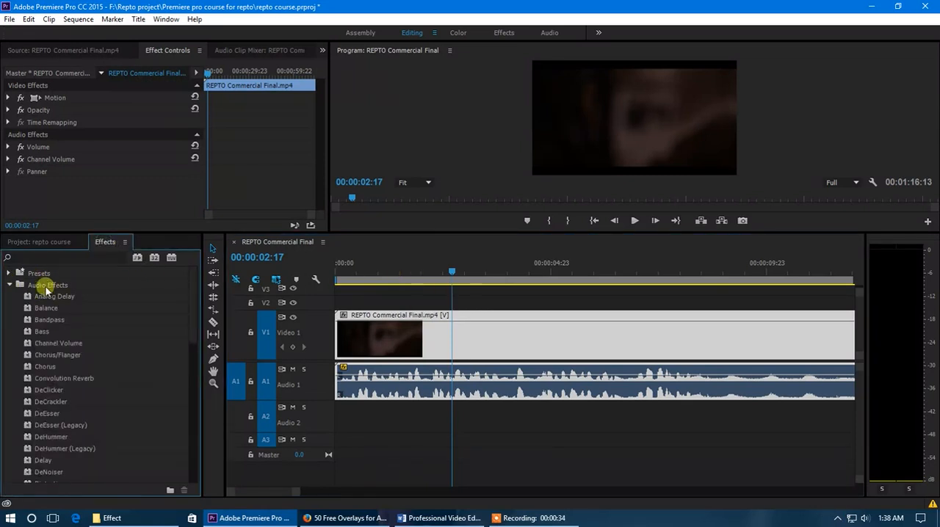
click(9, 286)
click(9, 297)
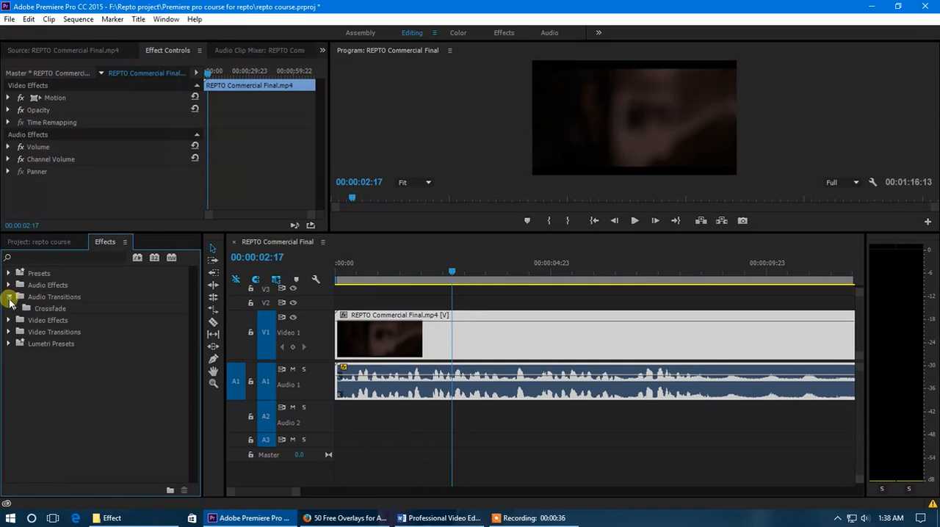
click(16, 310)
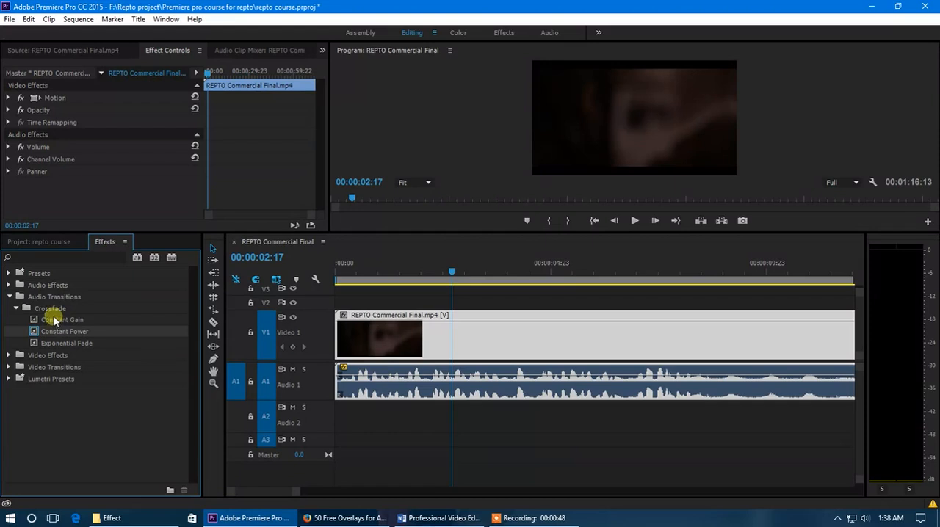
click(17, 309)
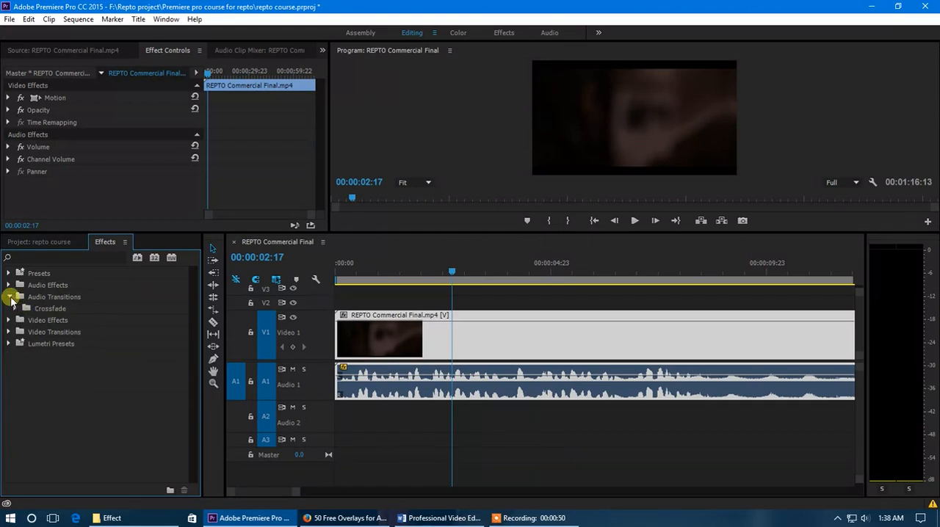
click(10, 297)
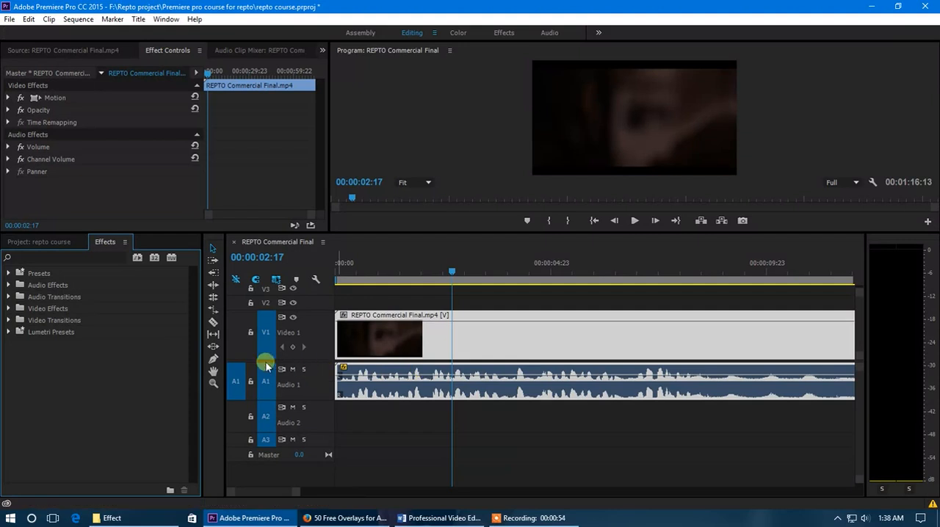
Step: Try to split the audio of the linked clip at 00:00:02:17 with the Razor tool
click(213, 322)
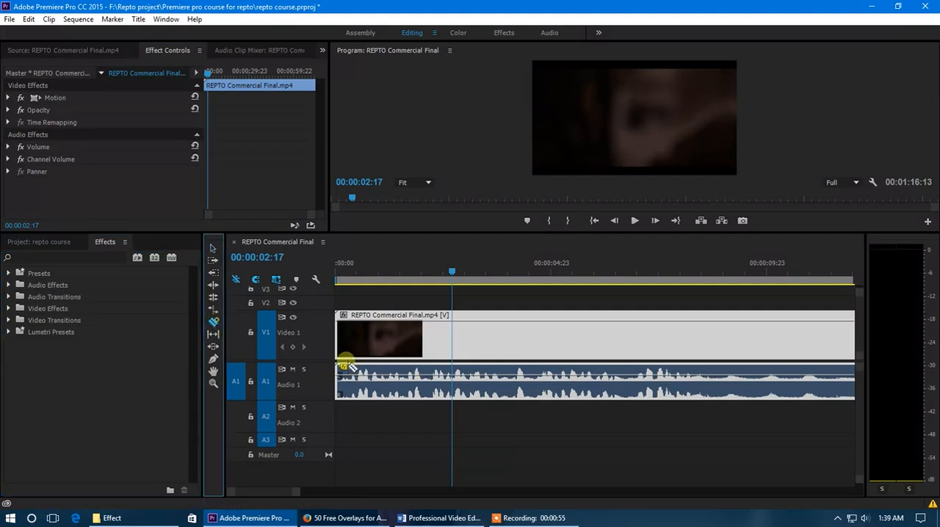
click(452, 379)
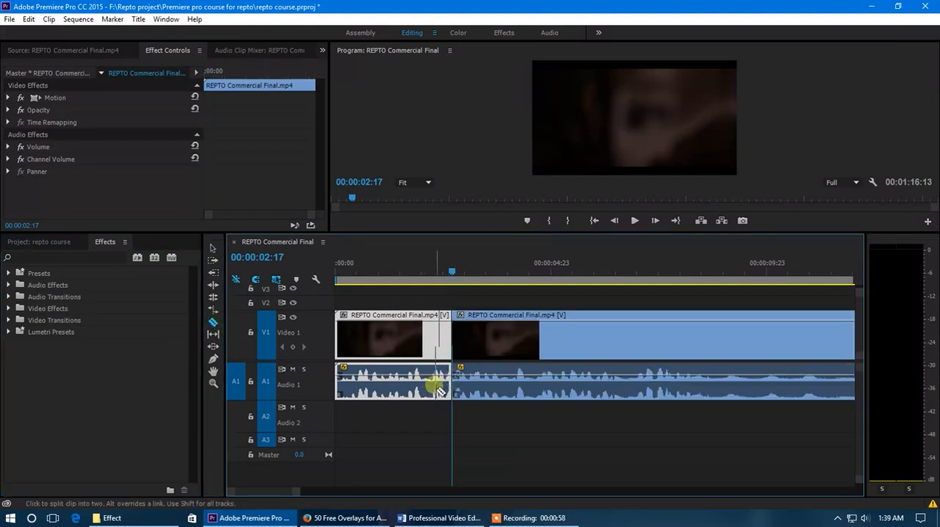
Step: Unlink the REPTO Commercial Final.mp4 clip's video from its audio and select only the audio clip
click(213, 248)
right_click(416, 337)
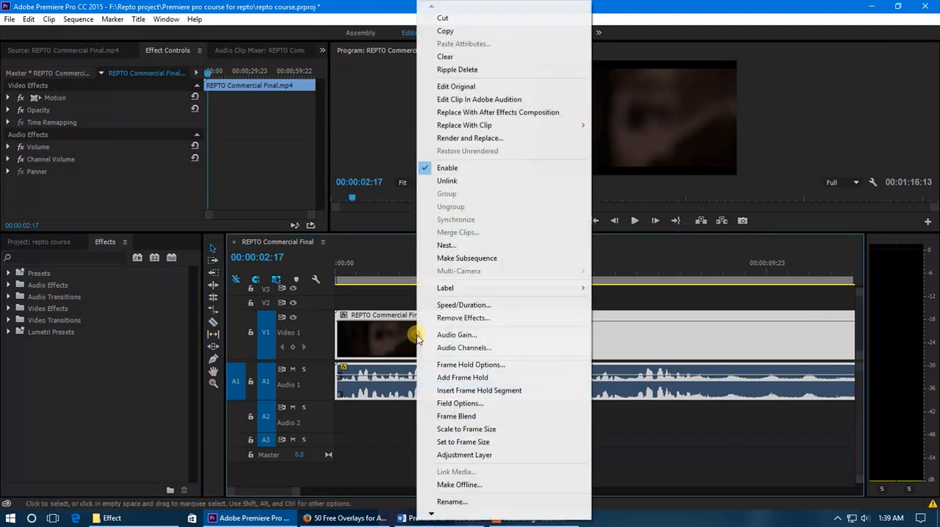
click(450, 181)
click(437, 371)
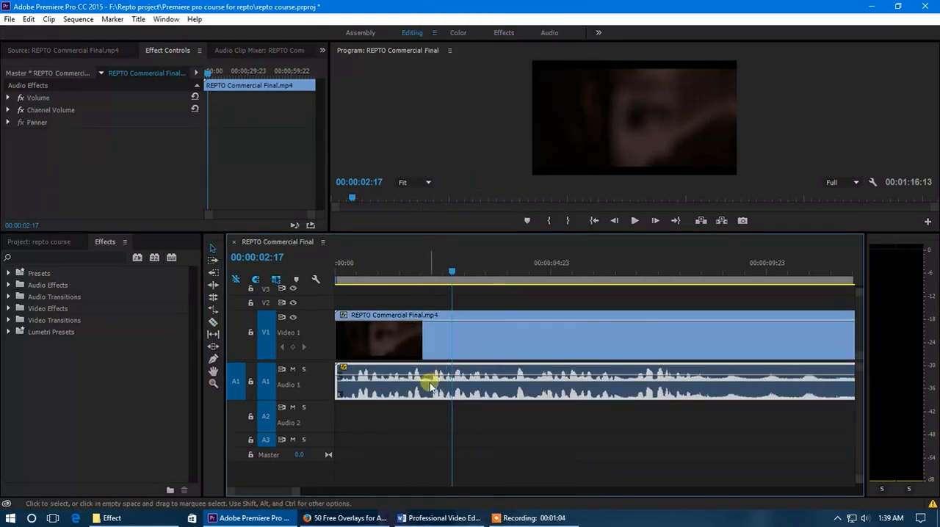
Step: Split the audio clip on Audio 1 at 00:00:02:17 and at about 5, 7 and 10 seconds with the Razor tool
click(213, 321)
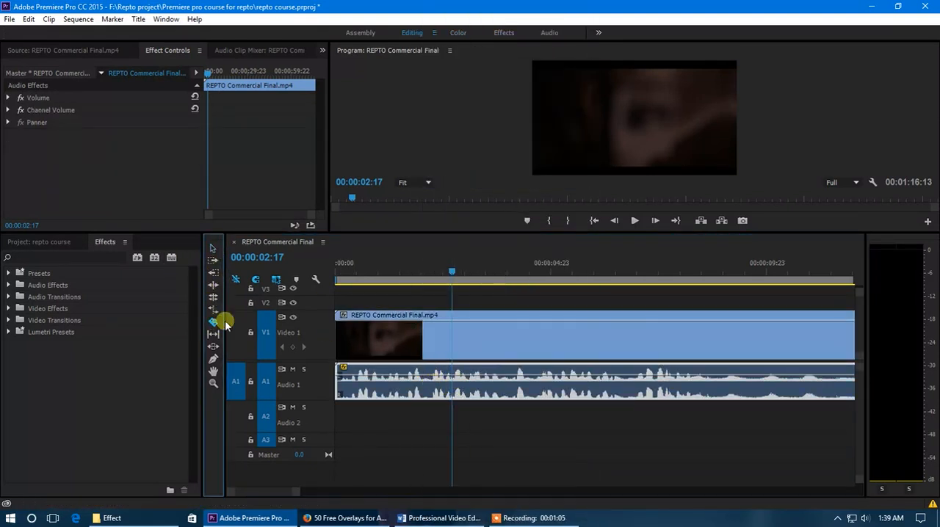
click(451, 378)
click(565, 382)
click(641, 381)
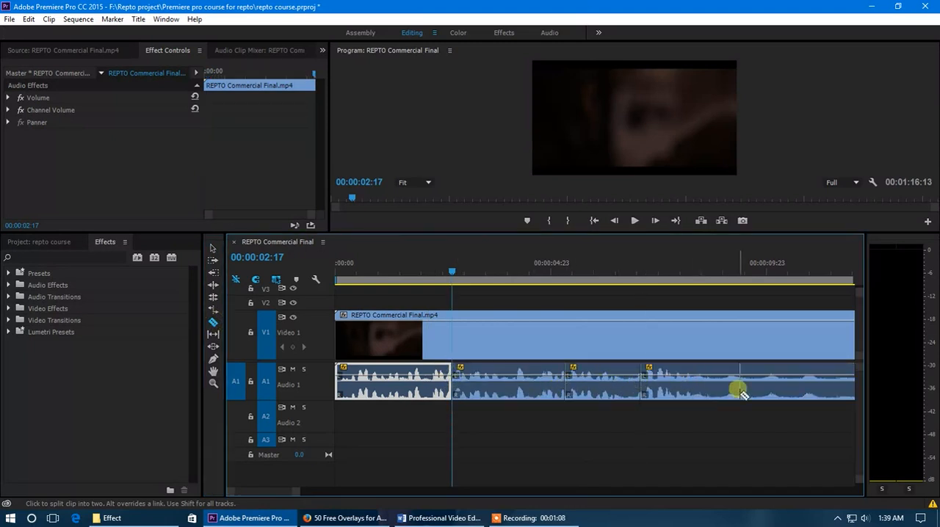
click(783, 380)
click(213, 248)
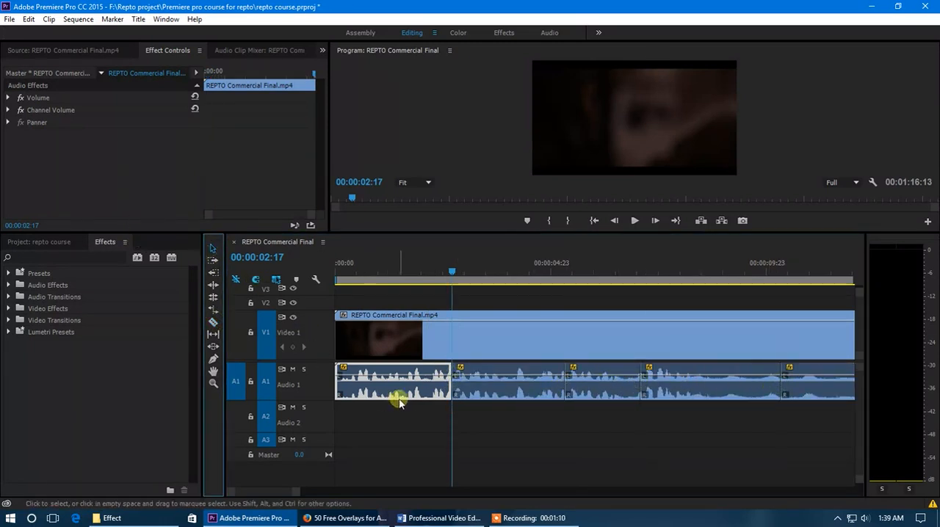
Step: Set the playhead to 00:00:00:19 and move the second audio segment down to Audio 2 at the same time position
scroll(388, 389, up, 1)
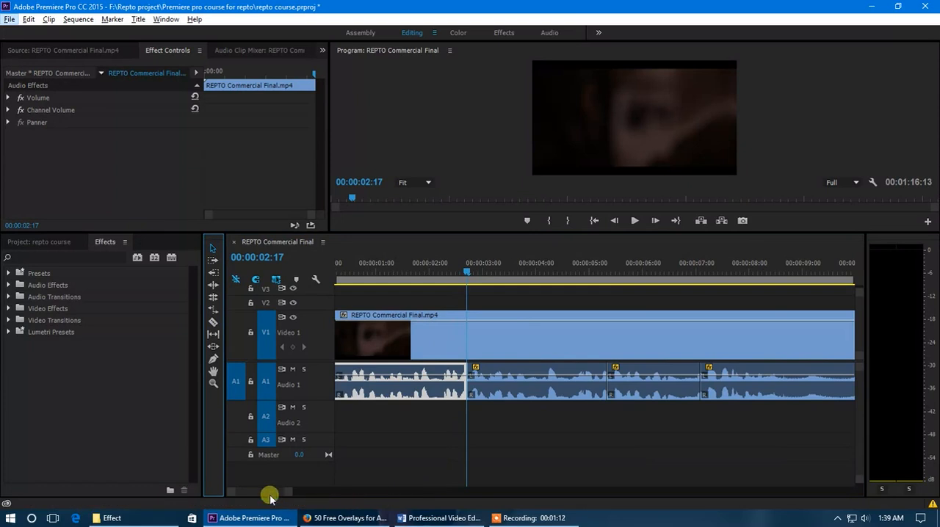
drag(270, 494, 265, 494)
click(378, 271)
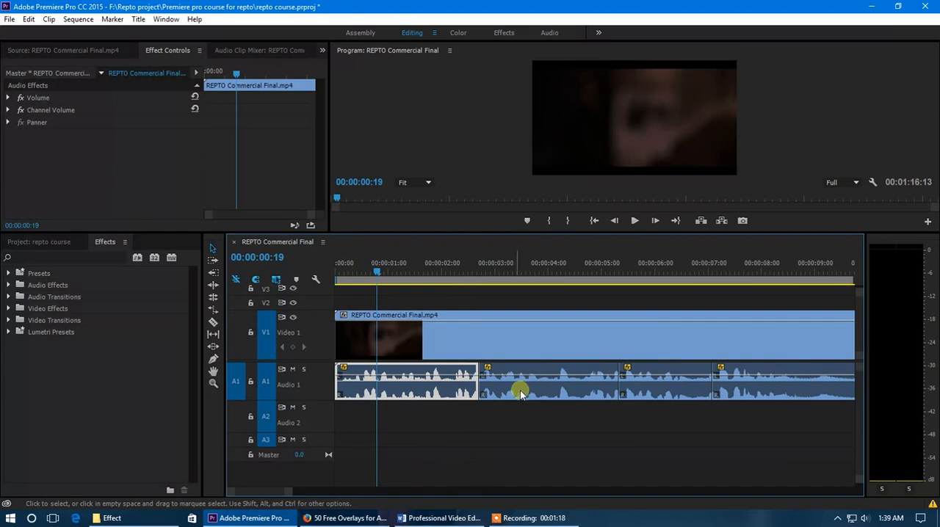
drag(521, 391, 517, 436)
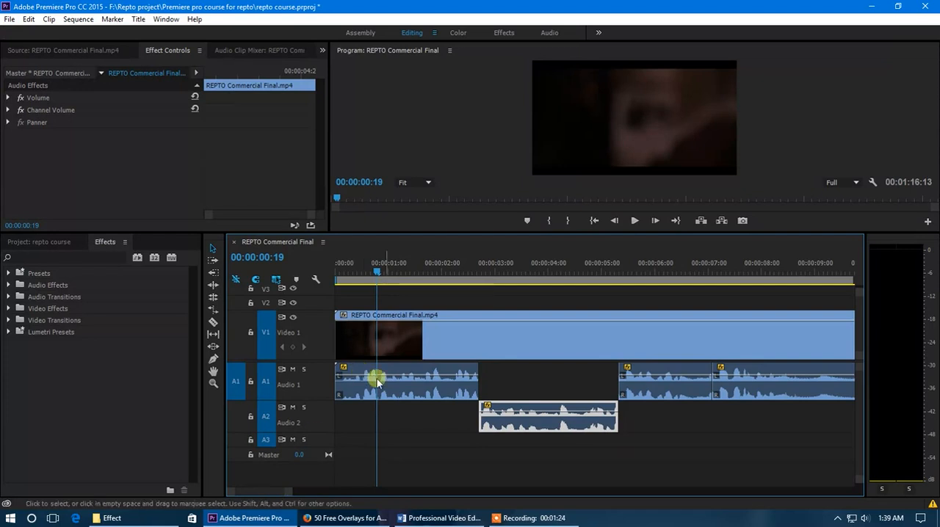
Step: Play the sequence from 00:00:00:14 to hear the first audio segment, then stop with the playhead at 00:00:02:04
click(368, 273)
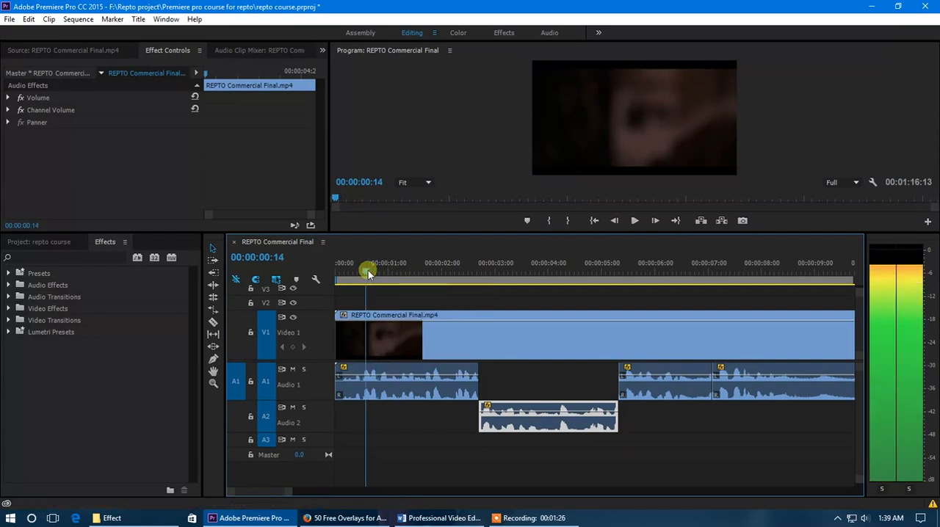
key(space)
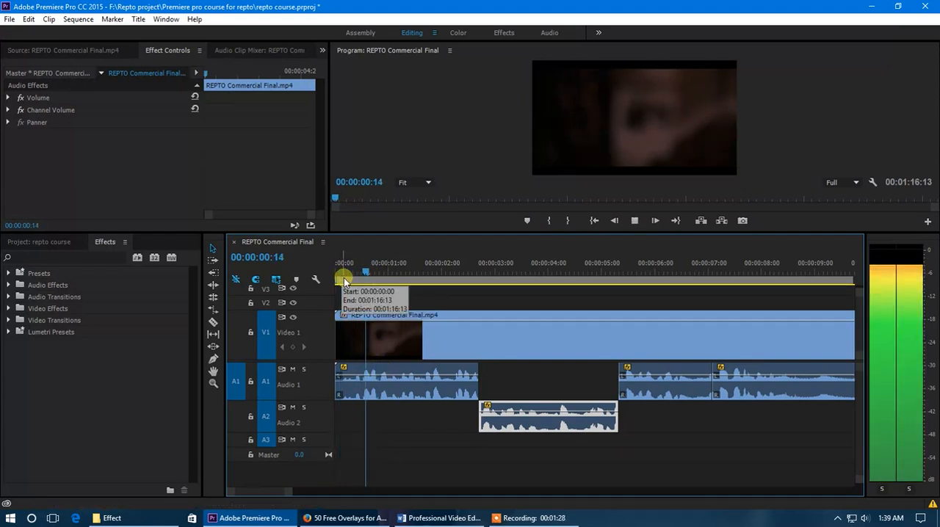
click(450, 272)
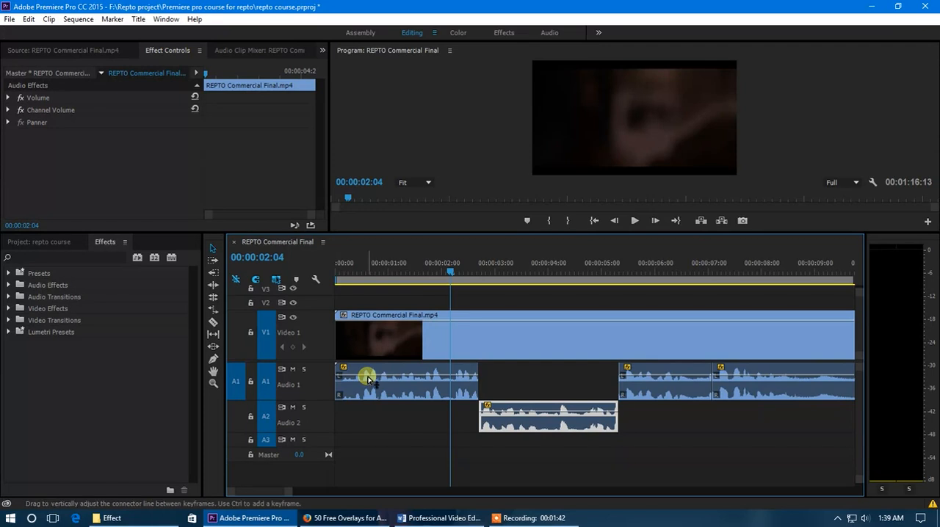
Step: Add a volume keyframe to the first audio segment at about 0.7 seconds with the Pen tool
click(213, 359)
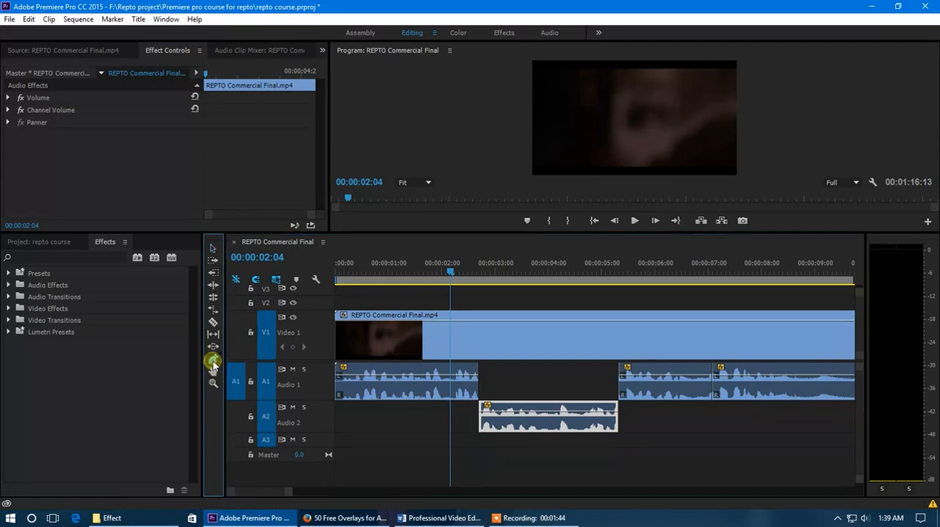
click(369, 381)
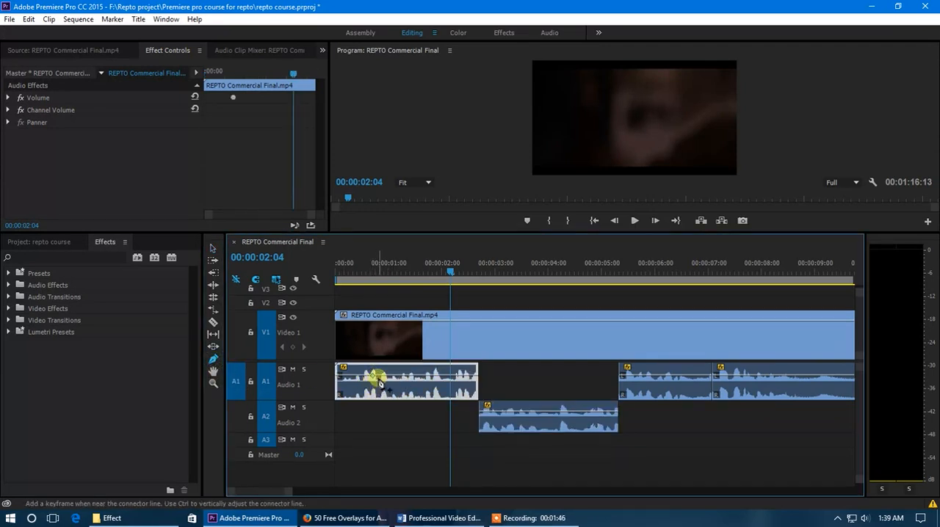
click(213, 249)
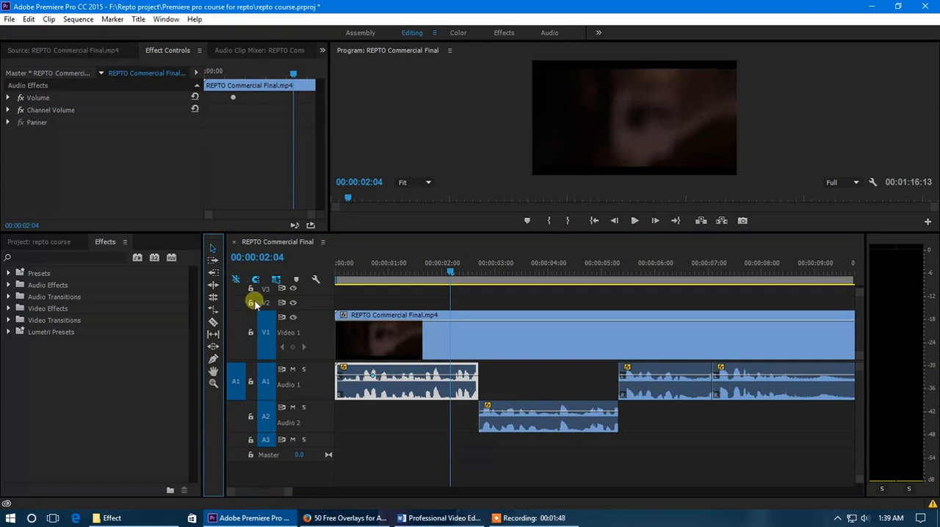
click(423, 399)
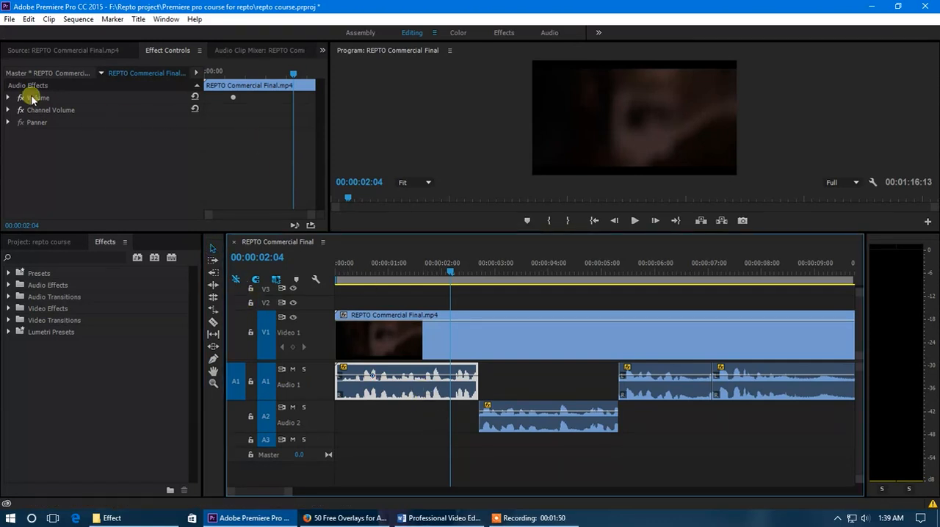
click(8, 98)
click(114, 122)
drag(115, 122, 108, 121)
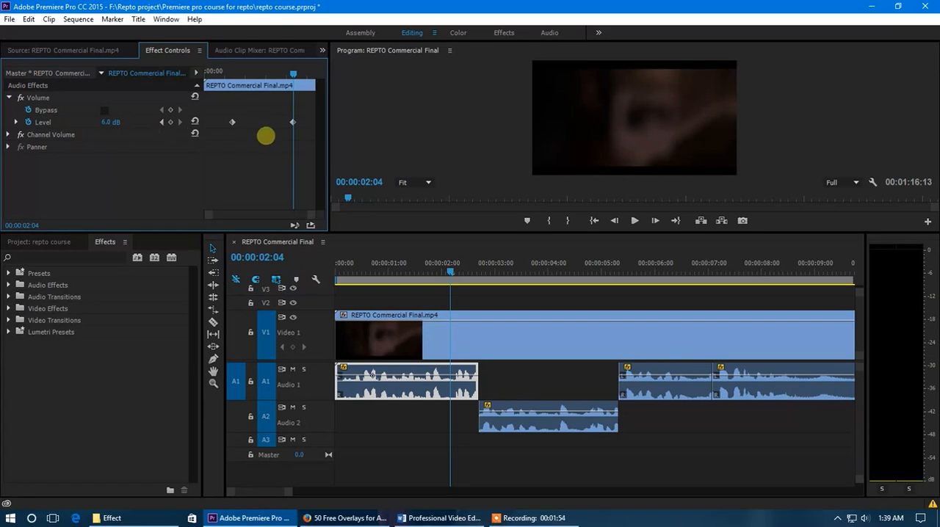
drag(138, 150, 122, 127)
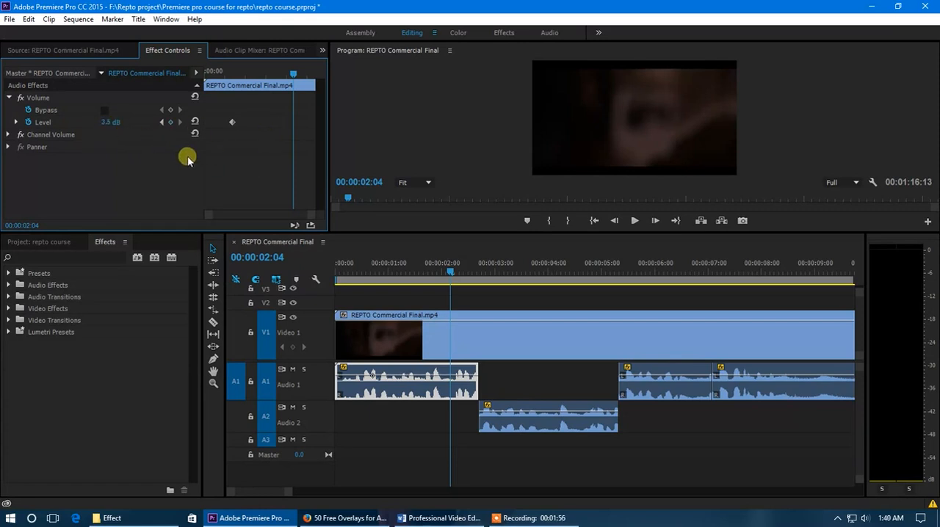
Step: With the playhead at 00:00:00:00, create a fade-in on the first audio segment by adding a second volume keyframe lowered at its start
drag(227, 75, 195, 78)
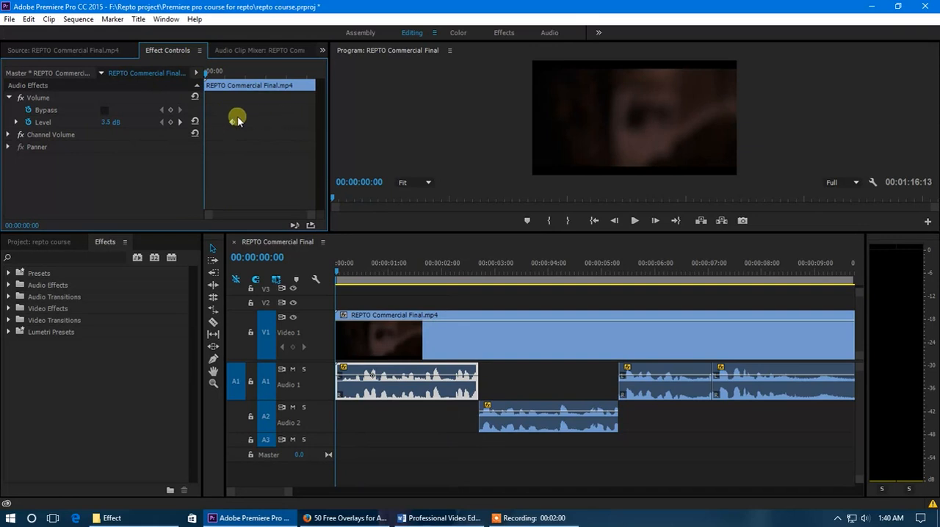
click(10, 99)
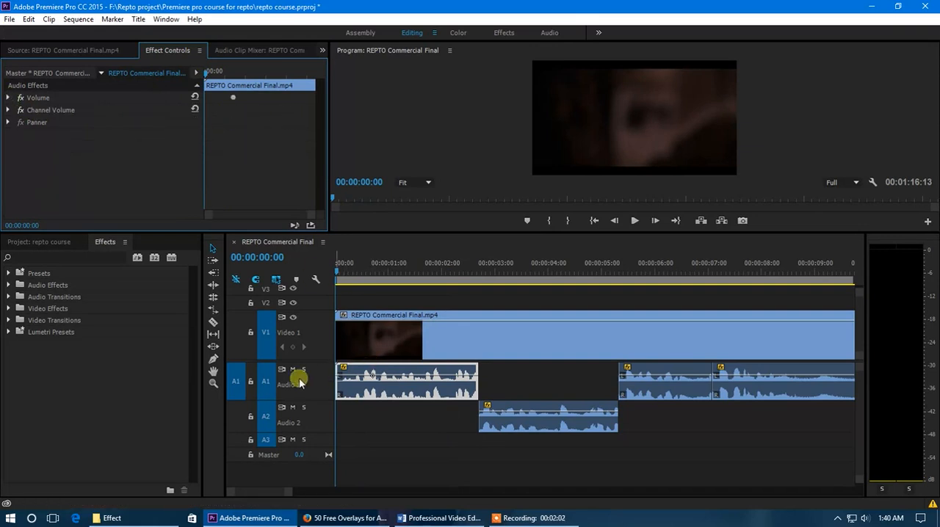
alt+scroll(356, 382, up, 1)
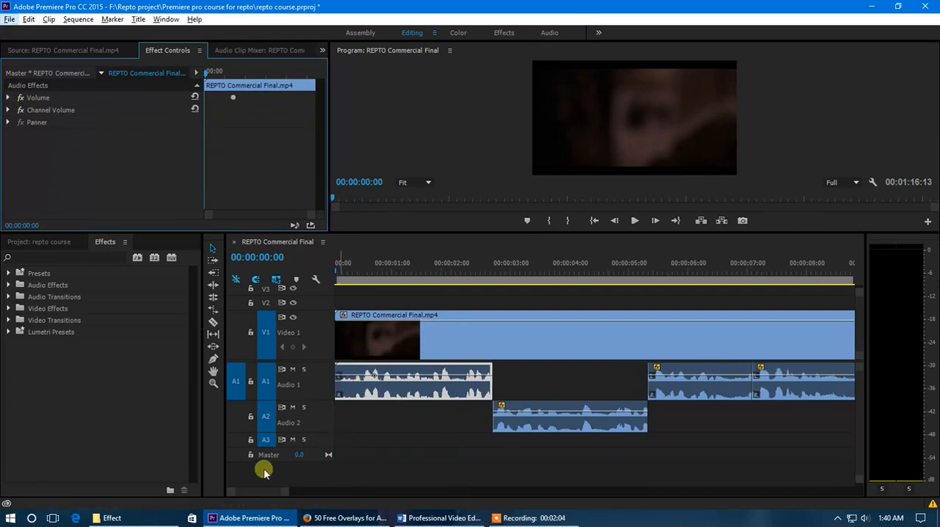
drag(266, 492, 259, 492)
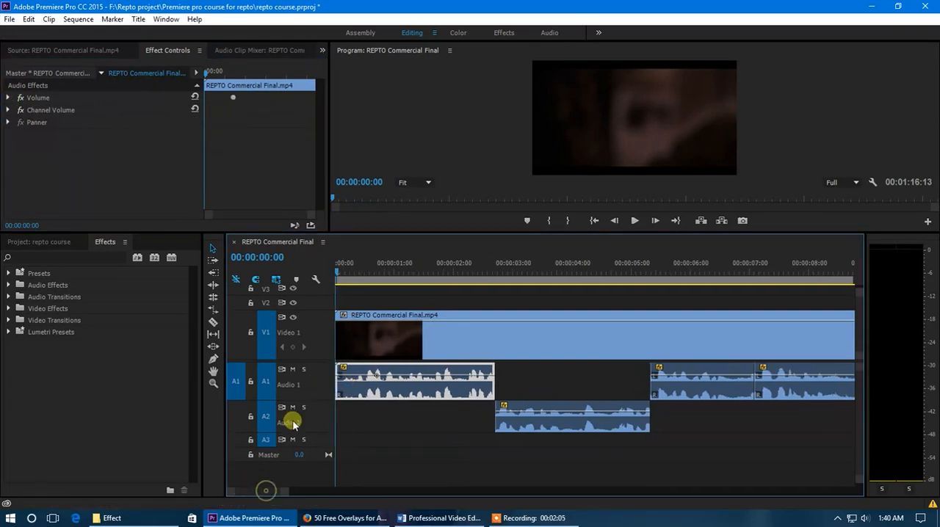
ctrl+click(356, 379)
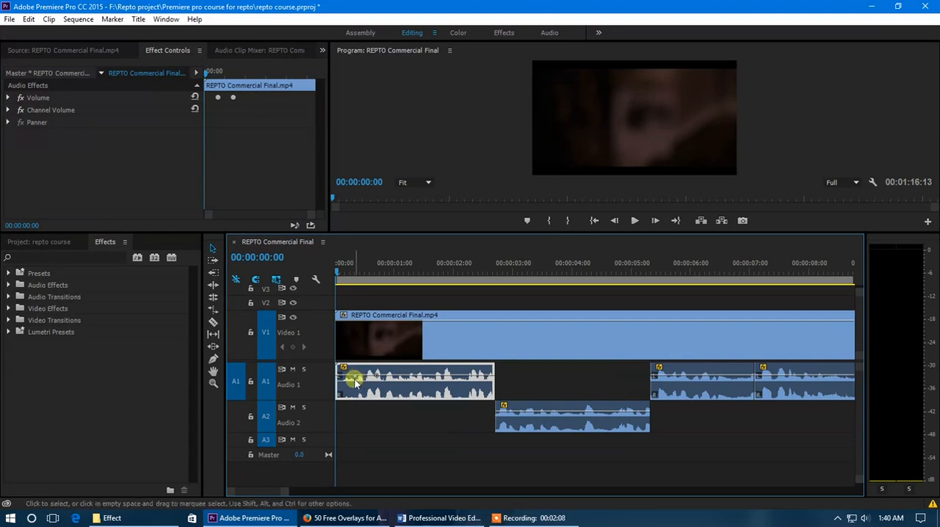
drag(356, 379, 323, 412)
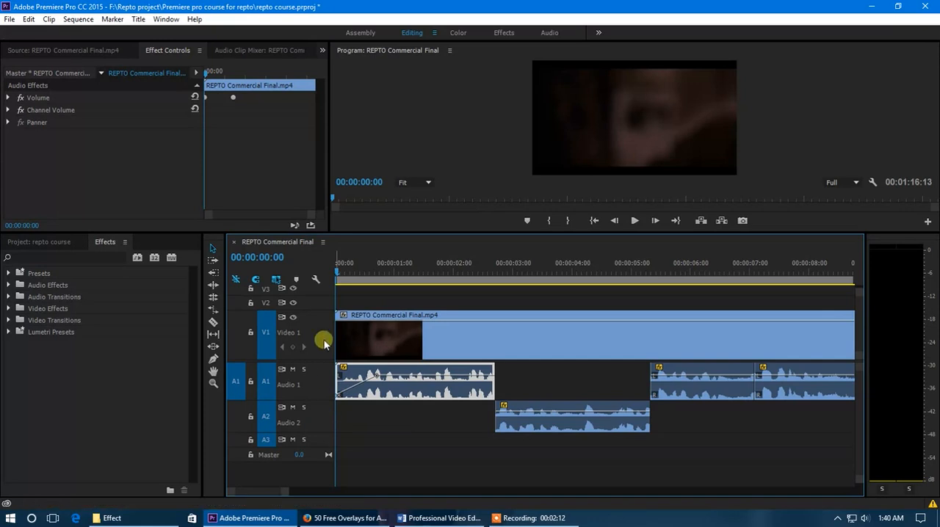
Step: Lengthen the first audio segment's fade-in to about 1.8 seconds, play it from the start, and stop at 00:00:01:09
drag(377, 375, 443, 376)
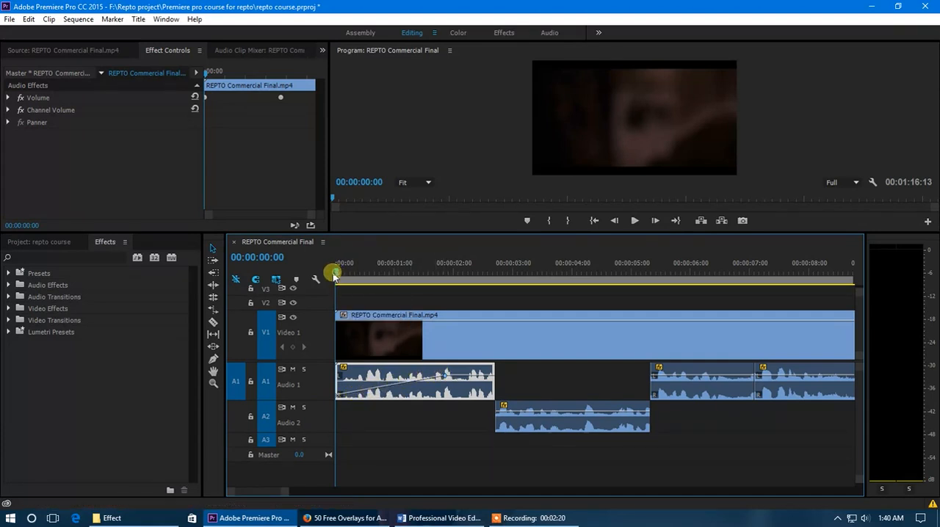
key(space)
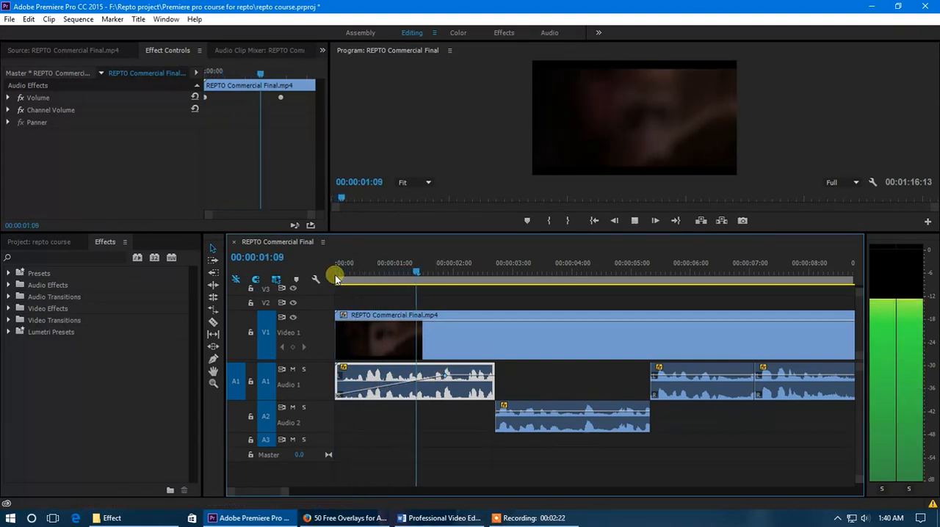
click(415, 269)
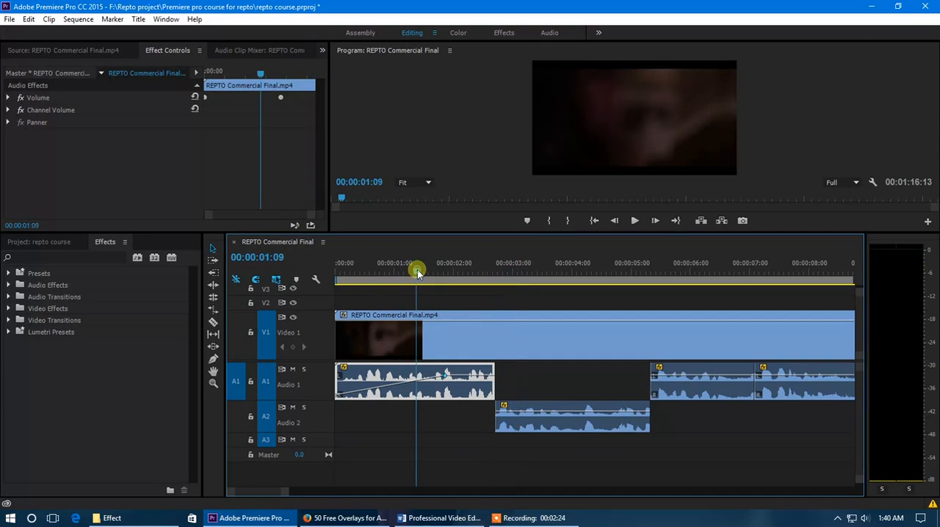
Step: Delete the Audio 2 segment and move the following Audio 1 segment to Audio 2, starting at 00:00:02:04 under the first segment's end
click(575, 424)
key(Delete)
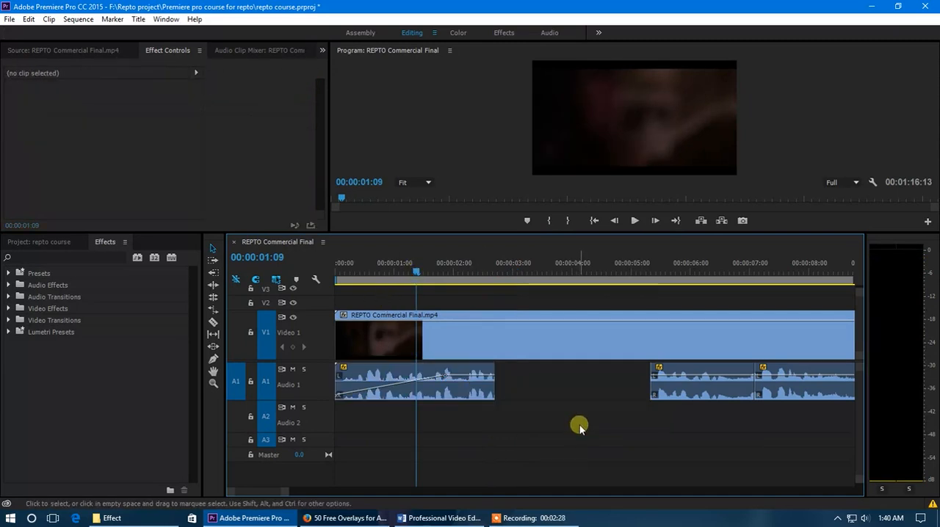
alt+scroll(612, 403, down, 2)
drag(623, 390, 473, 424)
alt+scroll(429, 413, up, 2)
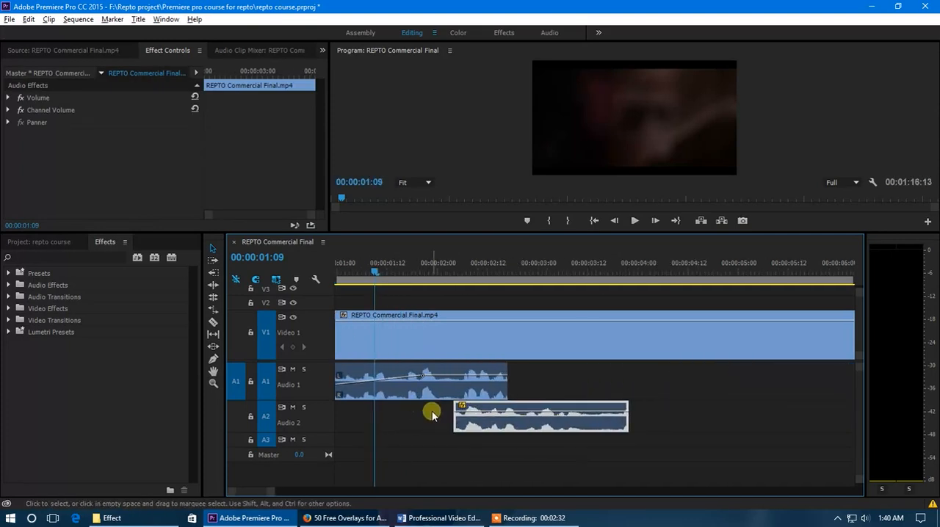
Step: Play the sequence from 00:00:01:13 to hear the overlapping segments, then place the playhead at 00:00:02:02
drag(379, 272, 391, 278)
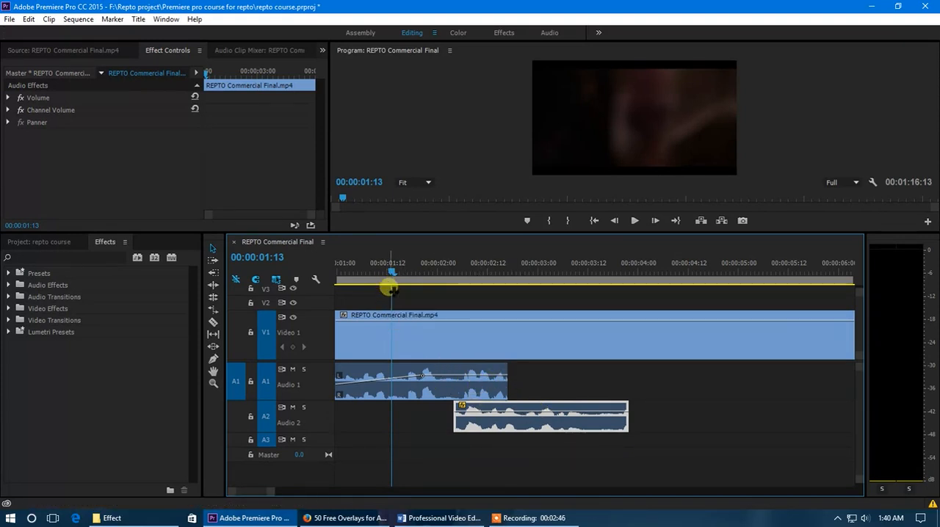
key(space)
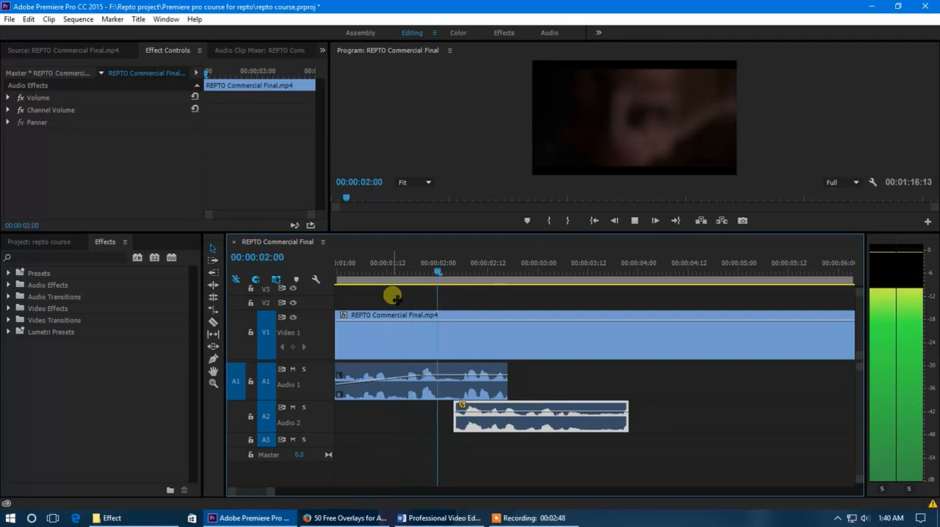
click(447, 265)
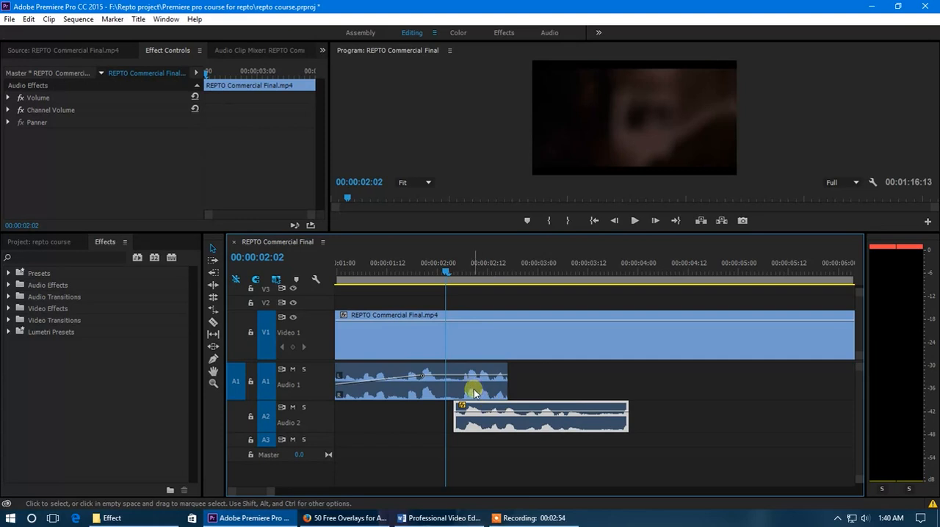
Step: Crossfade the overlapping segments with volume keyframes, fading out Audio 1 from about 00:00:02:02 and fading in Audio 2 until about 00:00:03:02
click(444, 379)
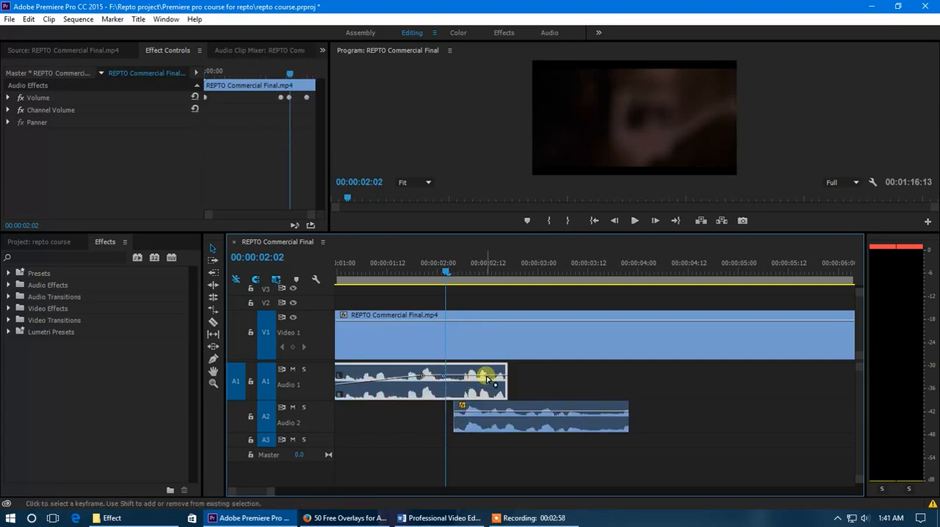
drag(487, 379, 485, 467)
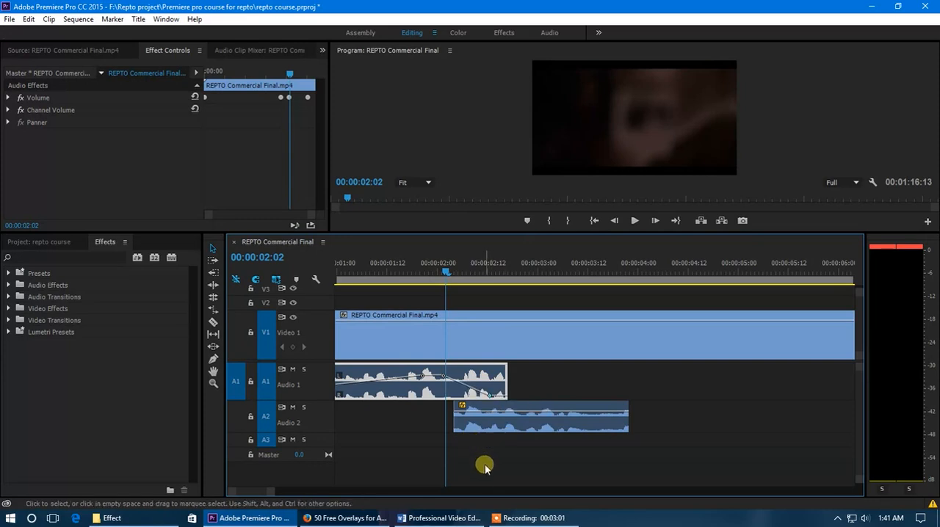
click(472, 415)
drag(473, 415, 511, 407)
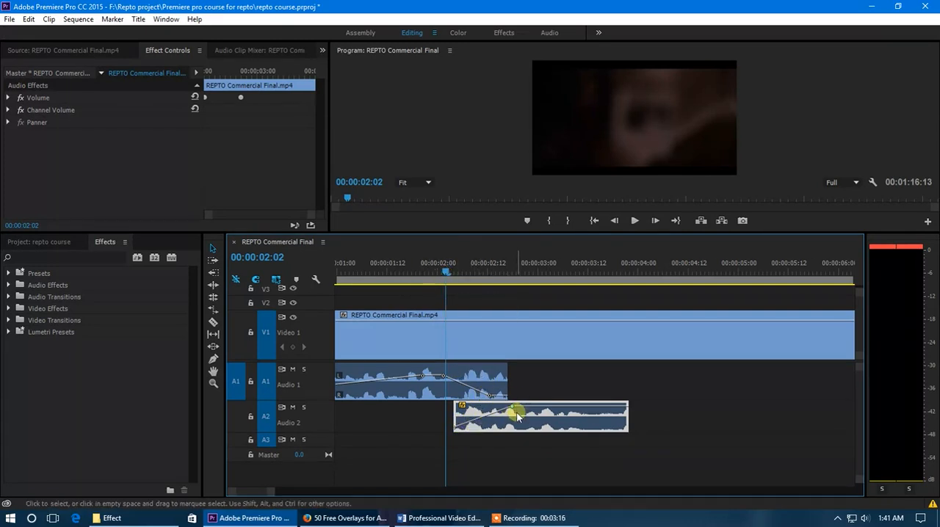
drag(512, 408, 545, 406)
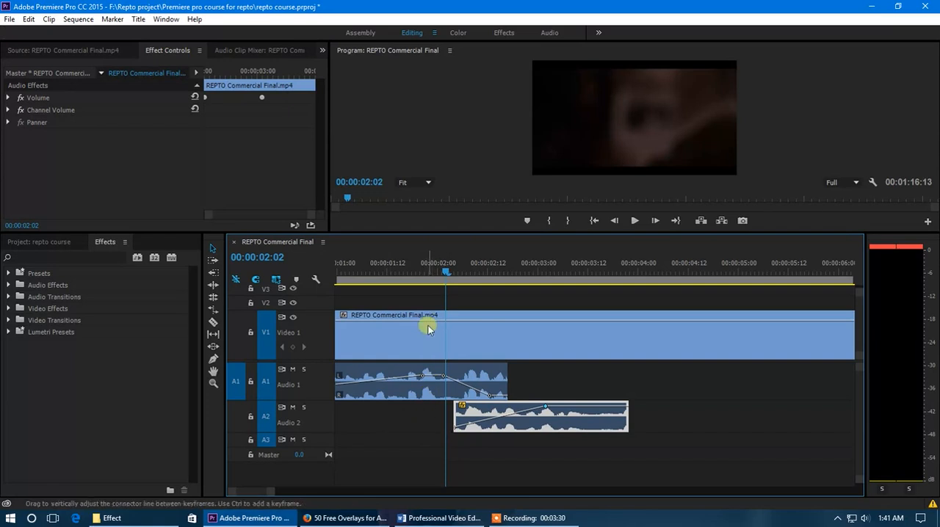
Step: Play the crossfade from about 00:00:01:12, then place the playhead at 00:00:01:23
drag(445, 274, 389, 283)
key(space)
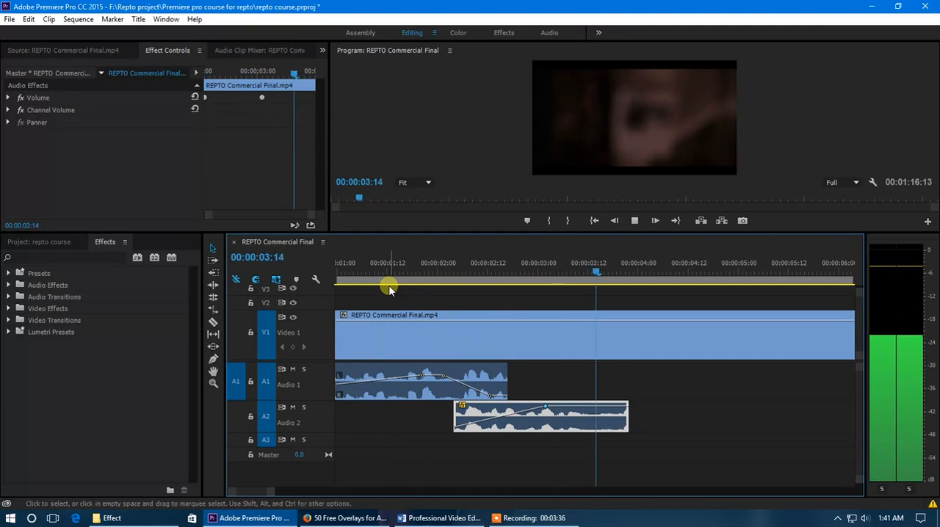
drag(424, 269, 433, 269)
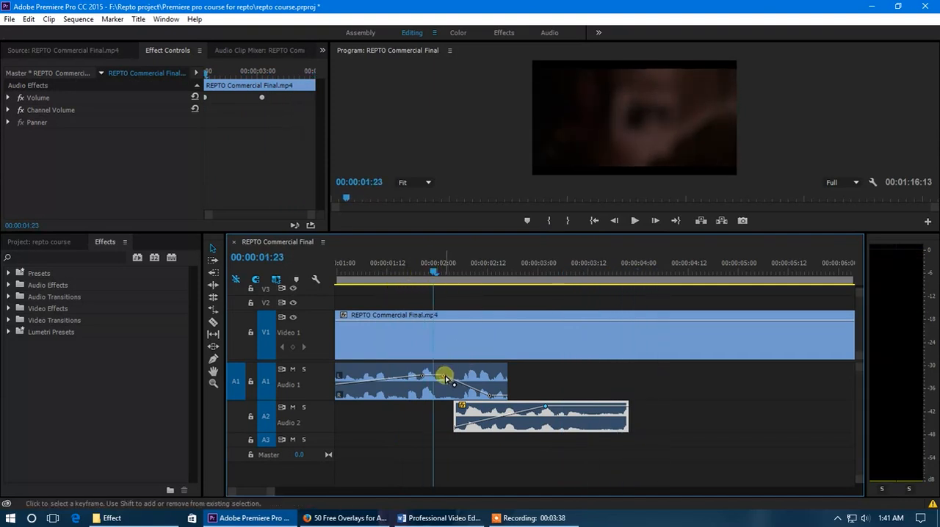
Step: Lower the first segment's fade-out start keyframe, play the result, and stop with the playhead at 00:00:02:01
drag(445, 380, 446, 387)
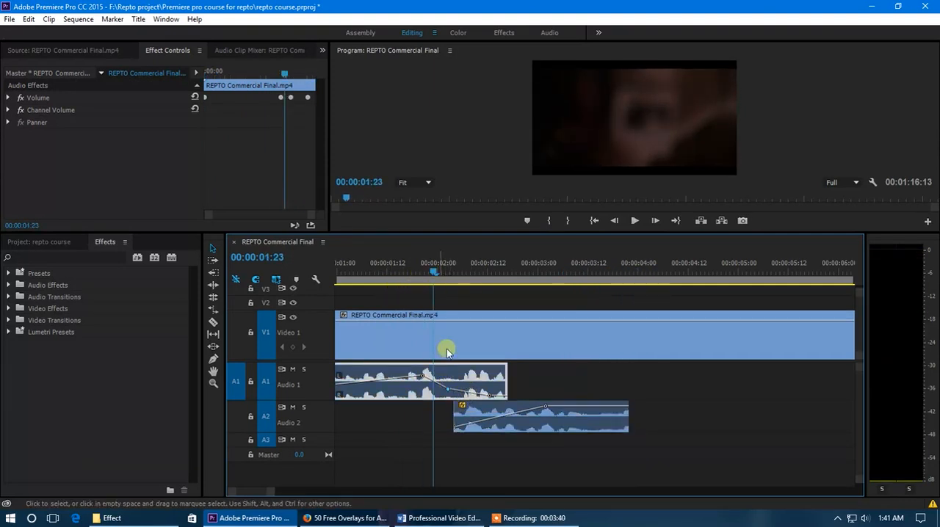
drag(415, 269, 401, 274)
key(space)
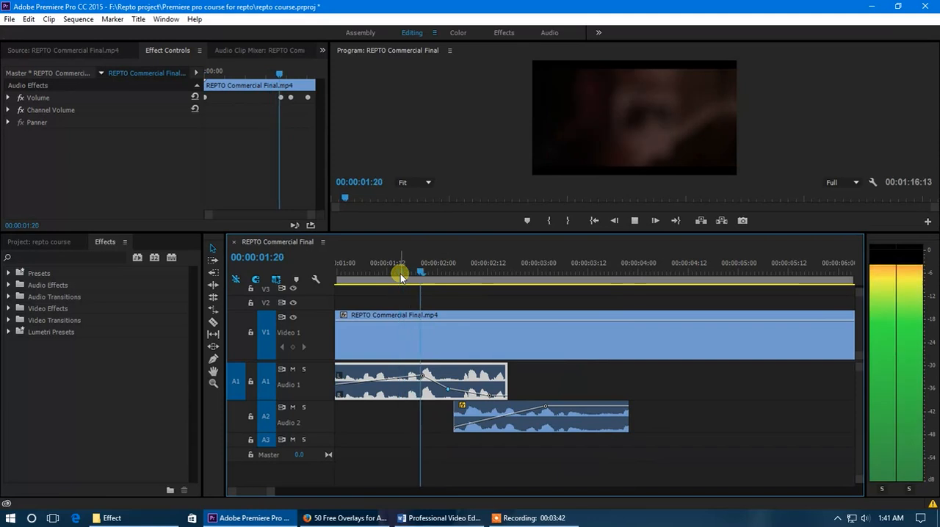
drag(401, 274, 441, 268)
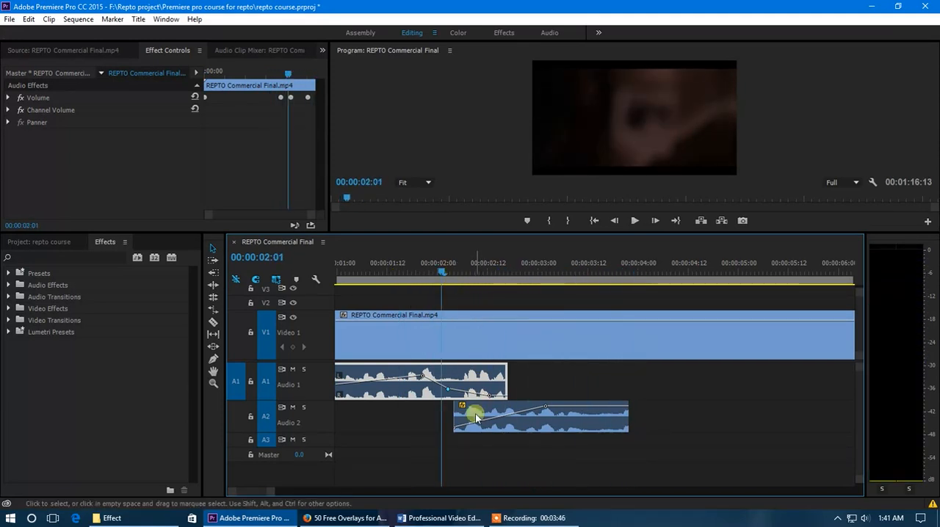
Step: Delete the Audio 2 segment, then undo this deletion together with the recent crossfade and segment-move edits
click(551, 420)
key(Delete)
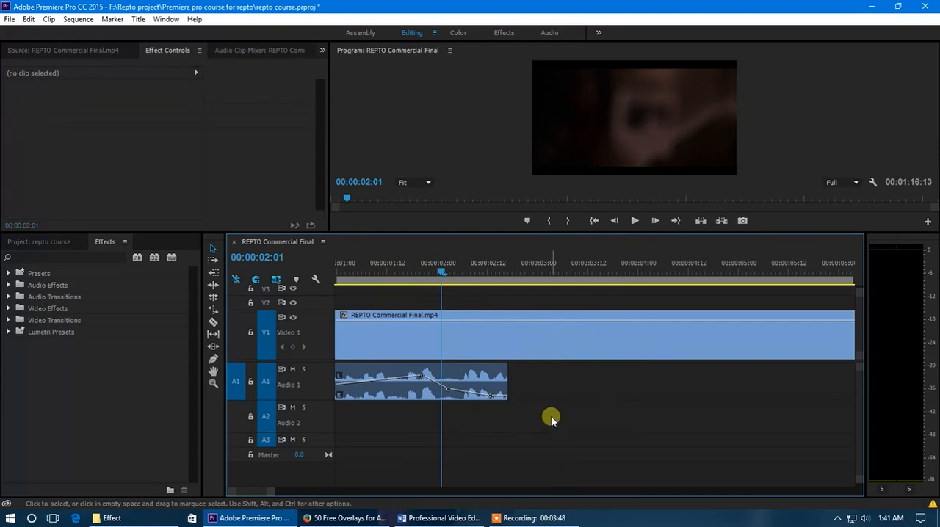
key(ctrl+z)
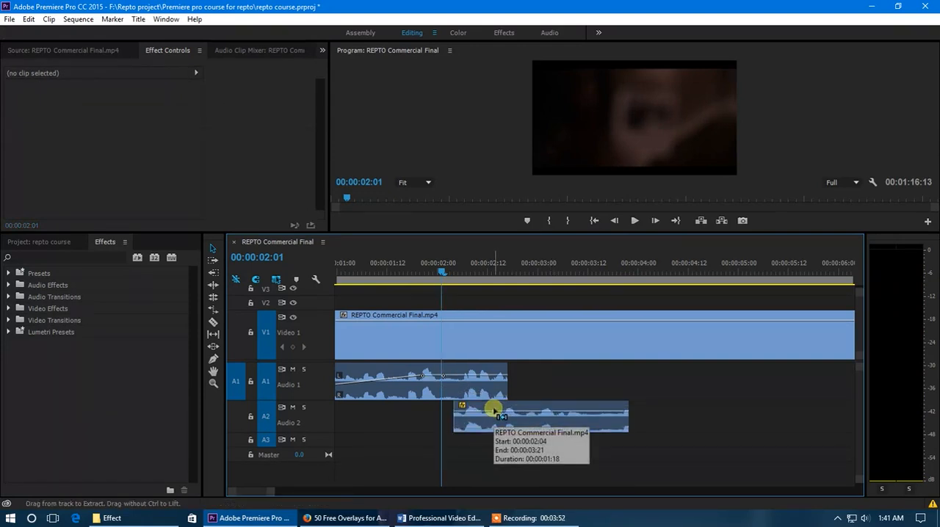
key(ctrl+z)
key(ctrl+z)
key(ctrl+z)
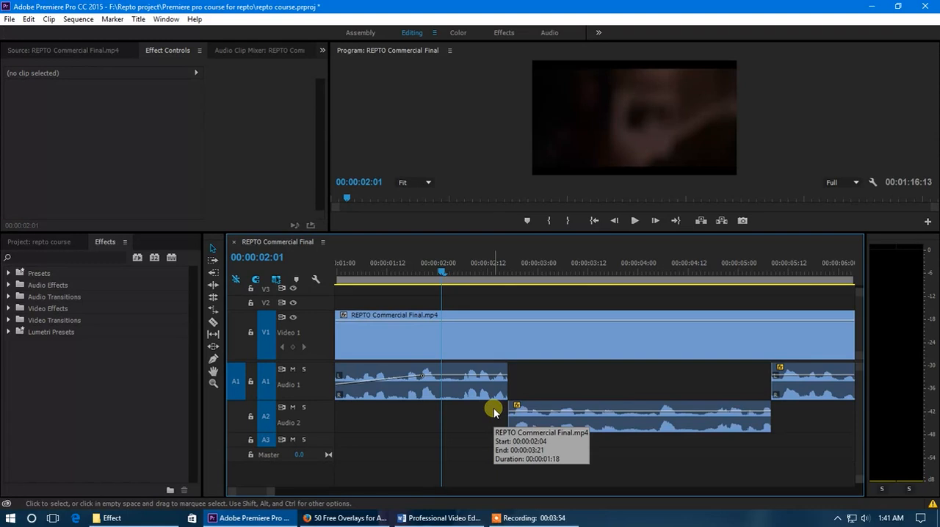
Step: Move the Audio 2 segment back up to Audio 1, directly after the first segment
drag(536, 406, 514, 388)
click(480, 384)
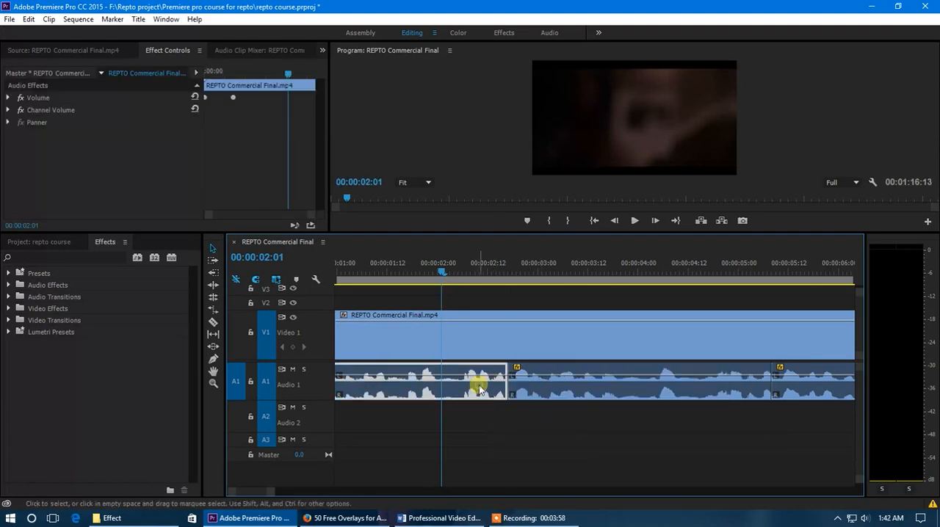
click(536, 388)
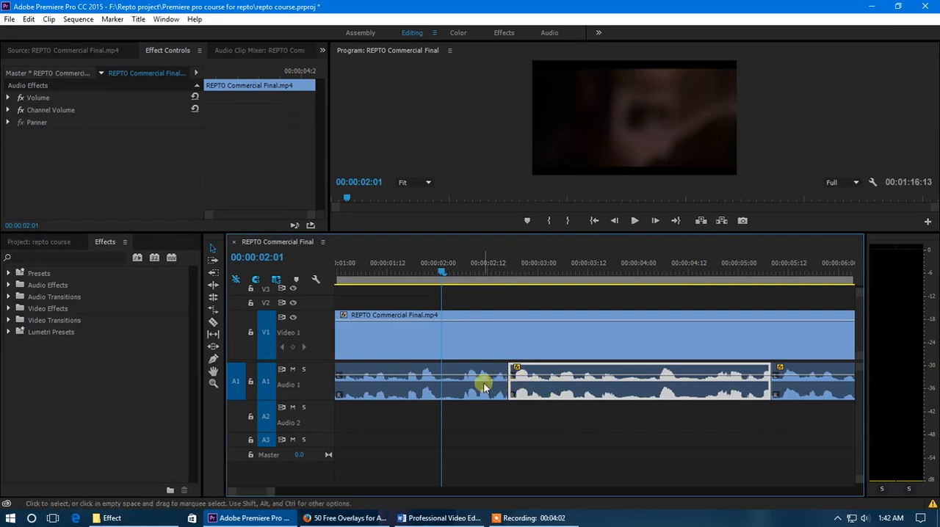
Step: Delete the second audio segment and move the next one against the end of the first segment on Audio 1
drag(517, 384, 658, 389)
key(Delete)
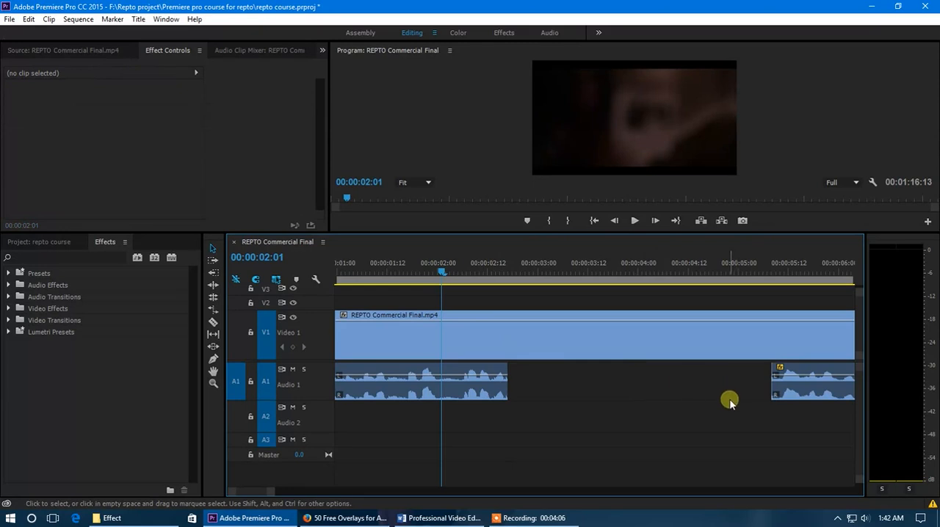
drag(797, 388, 518, 376)
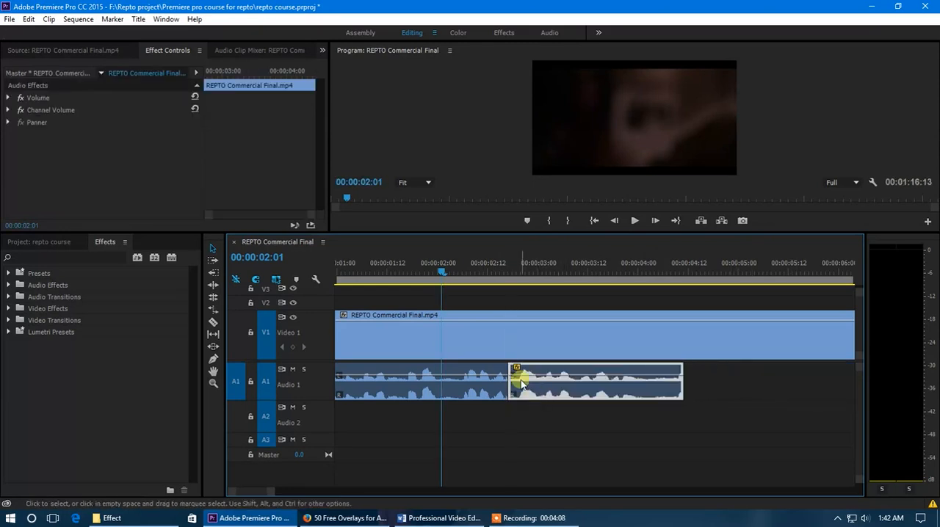
Step: Enlarge the Audio 1 track's height and play from 00:00:02:01 towards the join, stopping at 00:00:02:08
scroll(406, 379, up, 2)
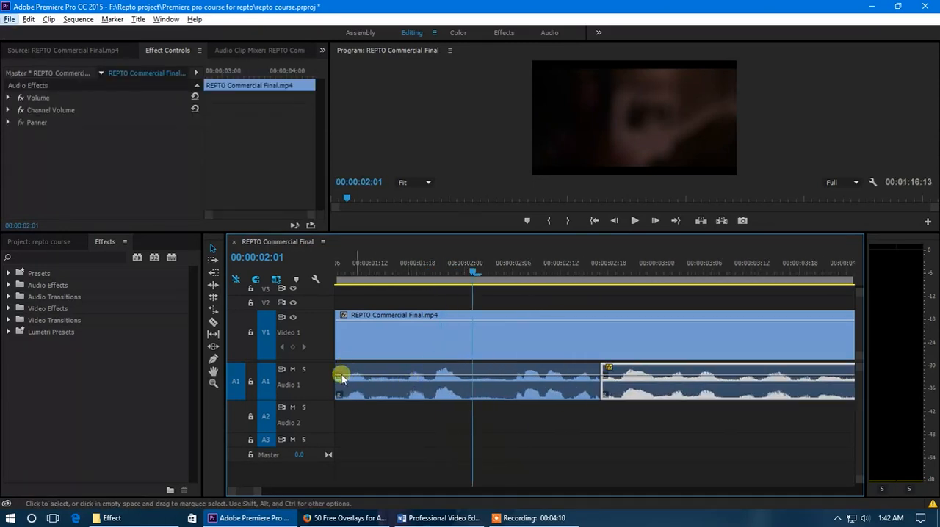
scroll(306, 396, up, 3)
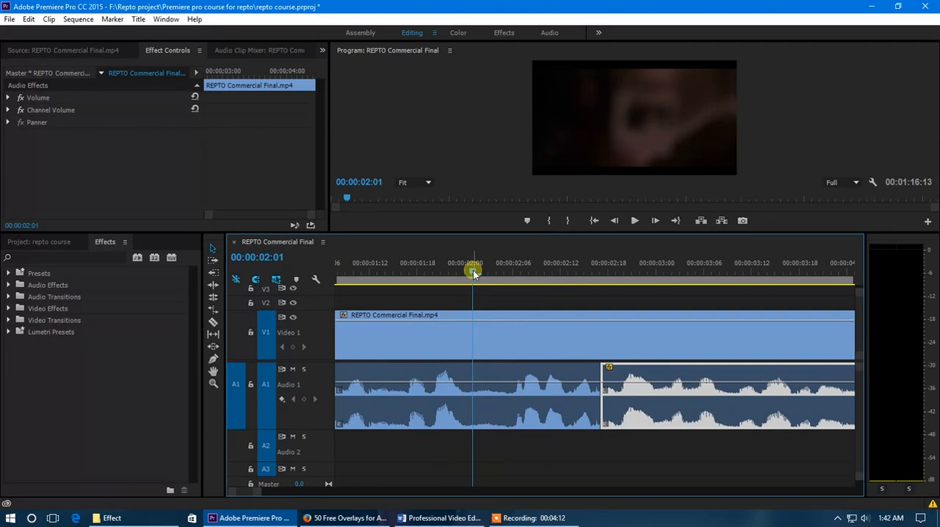
click(557, 374)
click(611, 372)
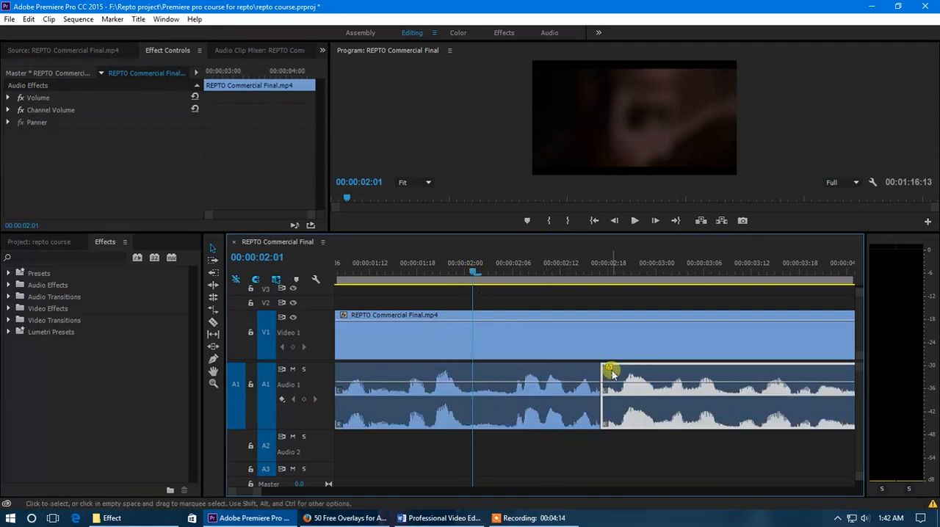
key(space)
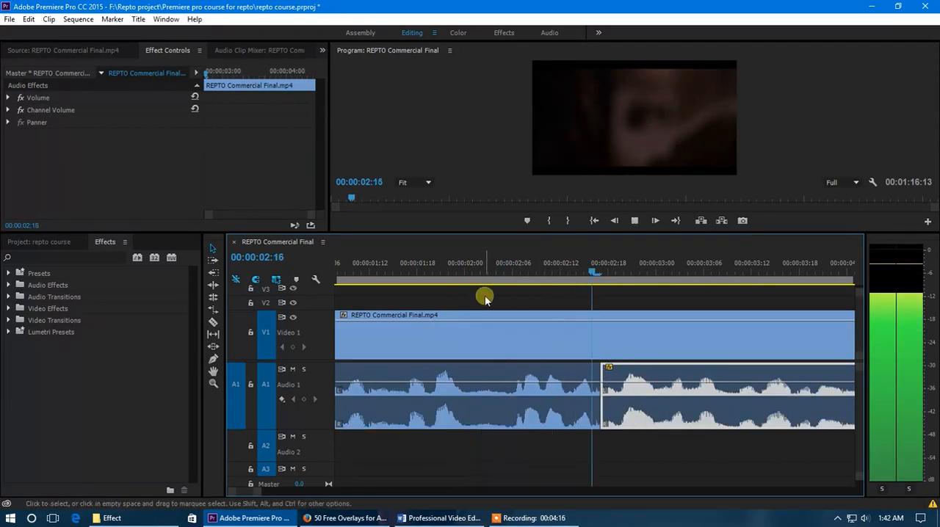
click(530, 269)
Step: Delete the segment following the first one and move the next Audio 1 segment against the first segment's end
scroll(580, 409, down, 5)
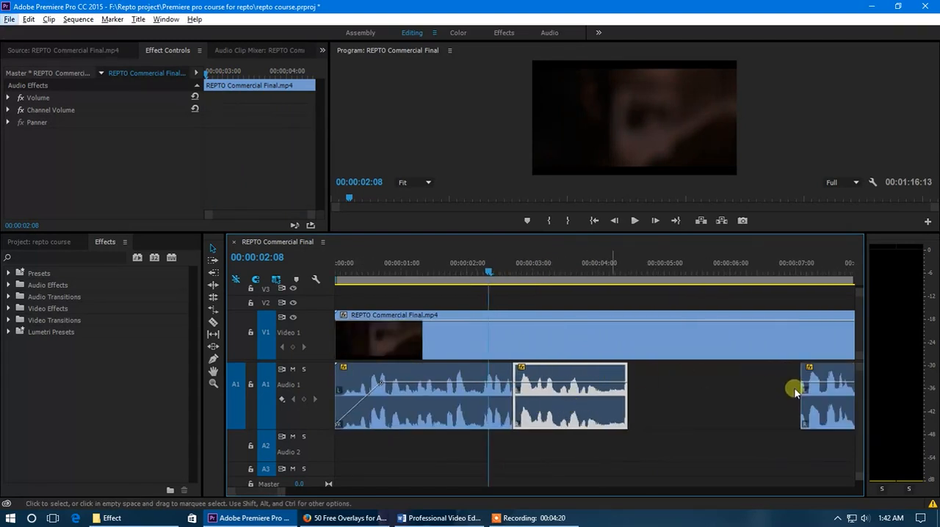
key(Delete)
drag(808, 417, 535, 413)
Step: Play across the join from 00:00:01:16, then place the playhead at 00:00:02:09
drag(483, 279, 446, 276)
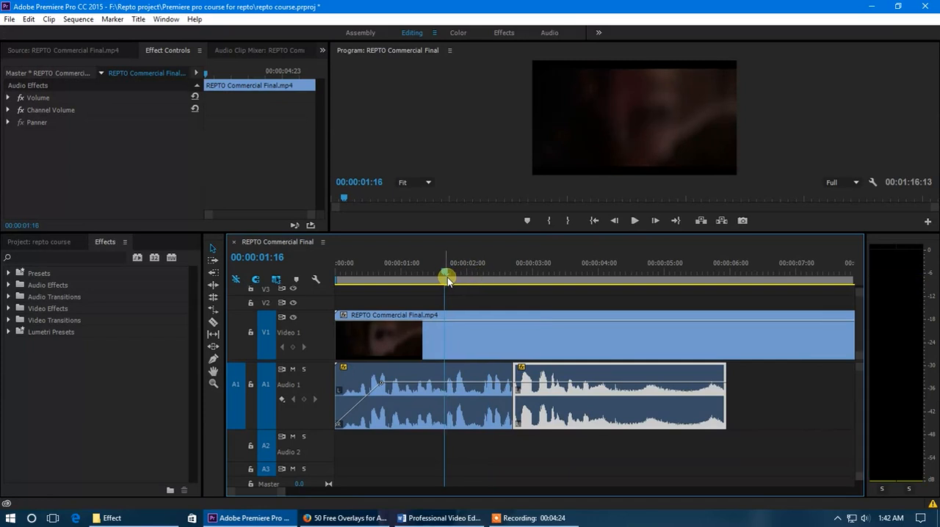
key(space)
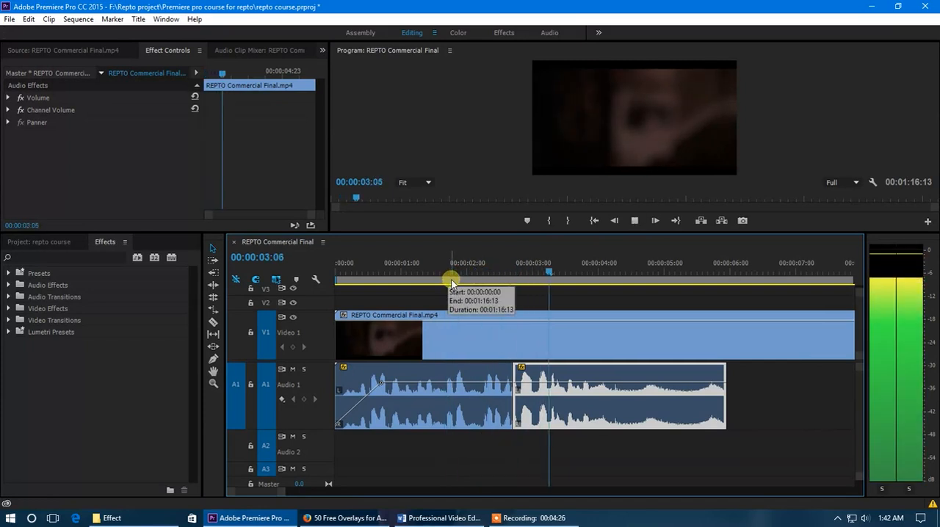
click(491, 268)
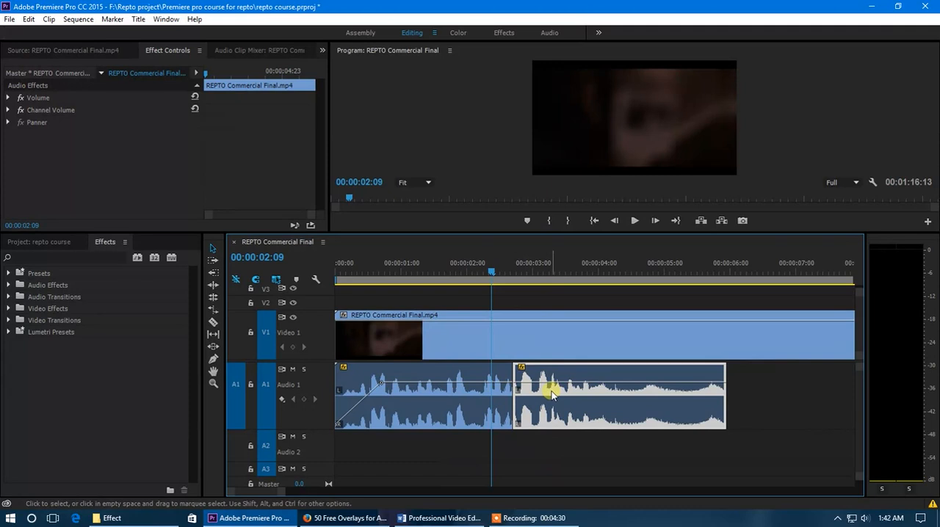
Step: Replay the join from 00:00:01:21, then place the playhead at the cut between both segments at 00:00:02:17
click(457, 279)
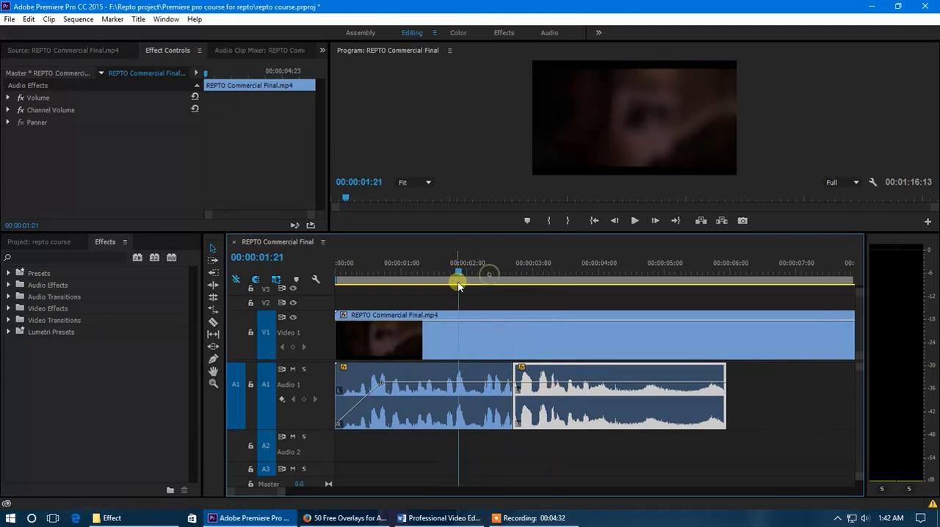
key(space)
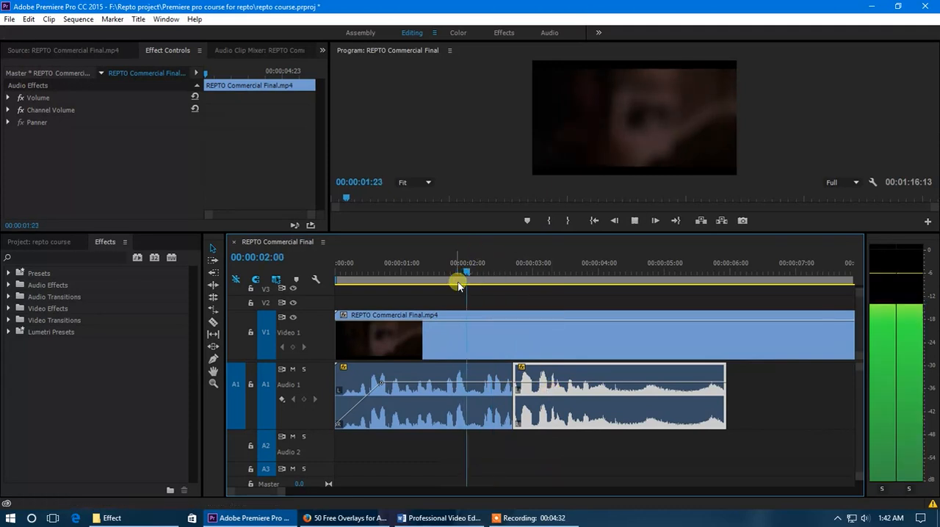
click(512, 269)
scroll(480, 397, up, 8)
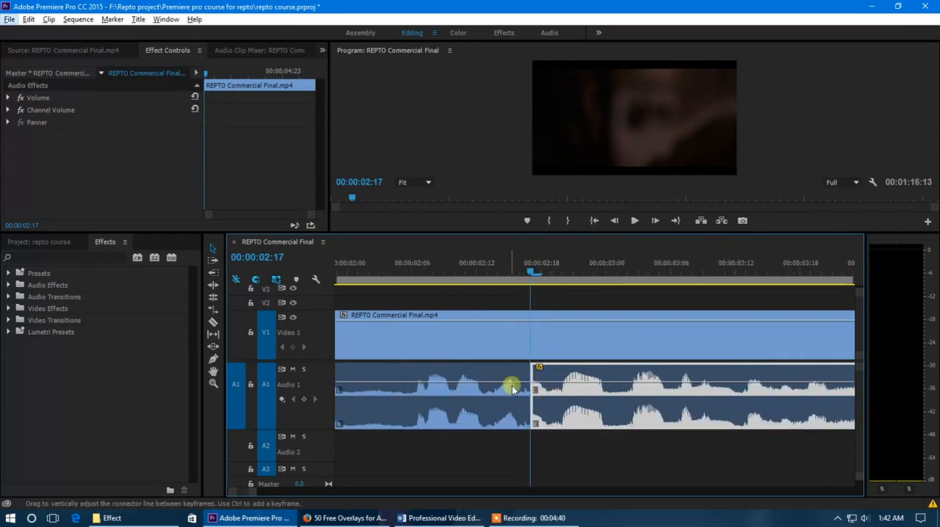
Step: Apply a Constant Power crossfade centred on the cut between both Audio 1 segments and shorten it to 00:00:00:14
click(9, 298)
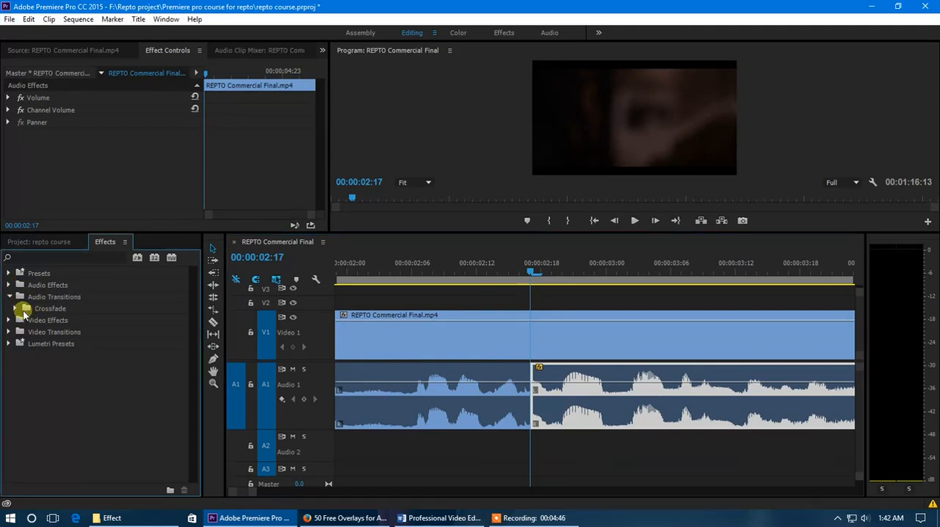
click(16, 309)
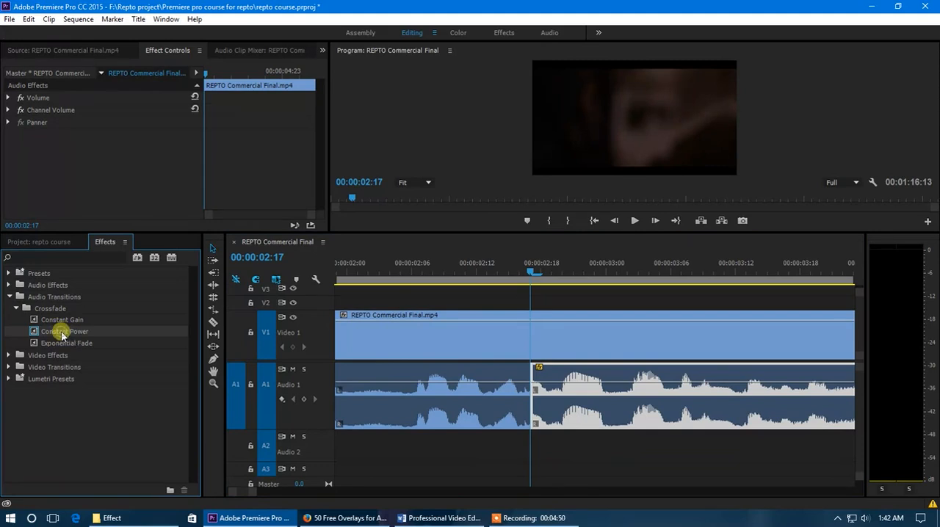
drag(63, 335, 528, 387)
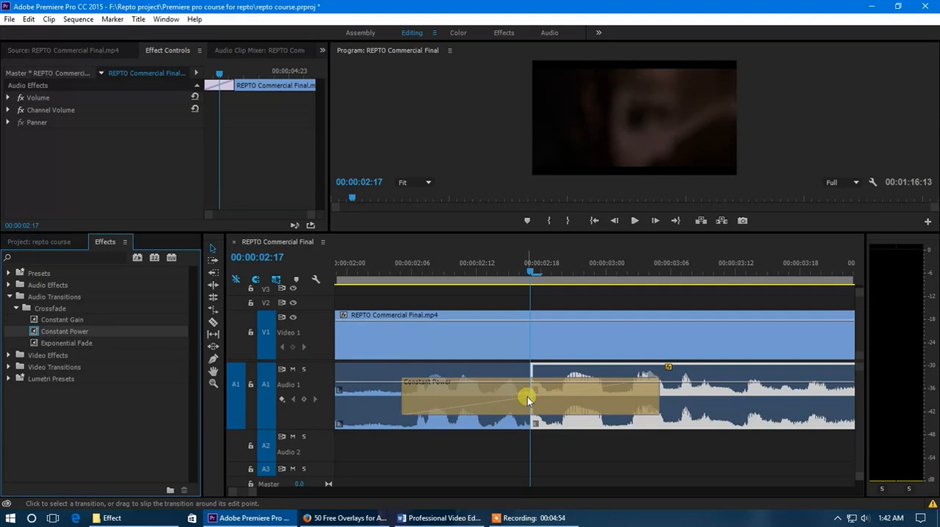
drag(660, 397, 607, 403)
scroll(606, 404, down, 4)
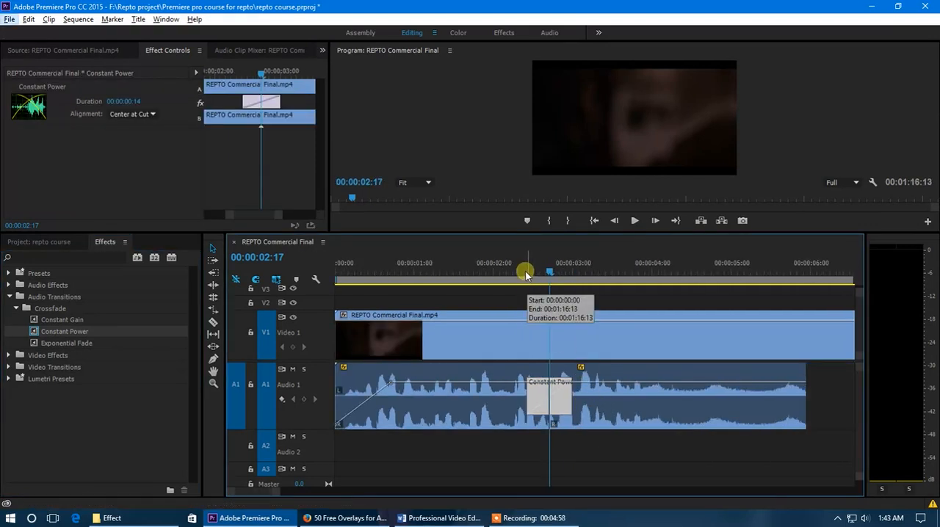
Step: Lengthen the Constant Power crossfade to 00:00:01:10, playing across the cut before and after the change
click(465, 271)
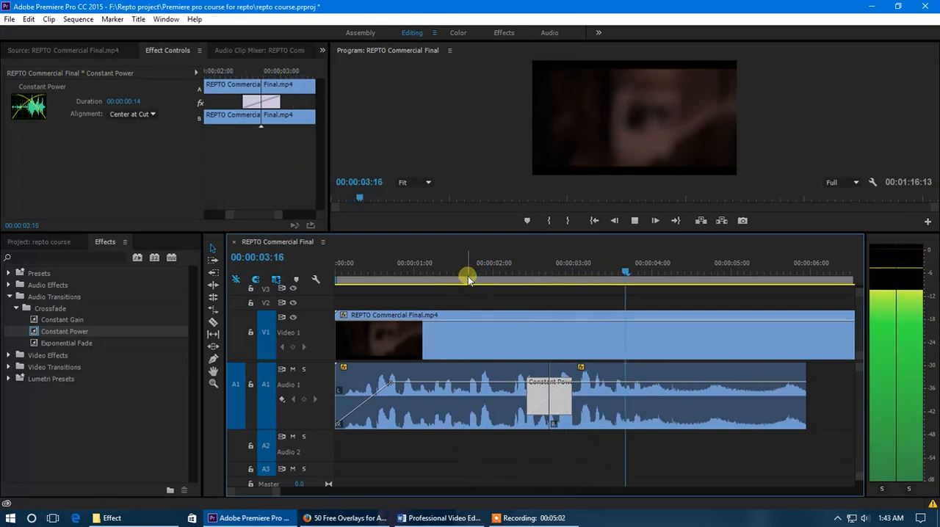
click(504, 270)
drag(517, 402, 494, 401)
click(468, 271)
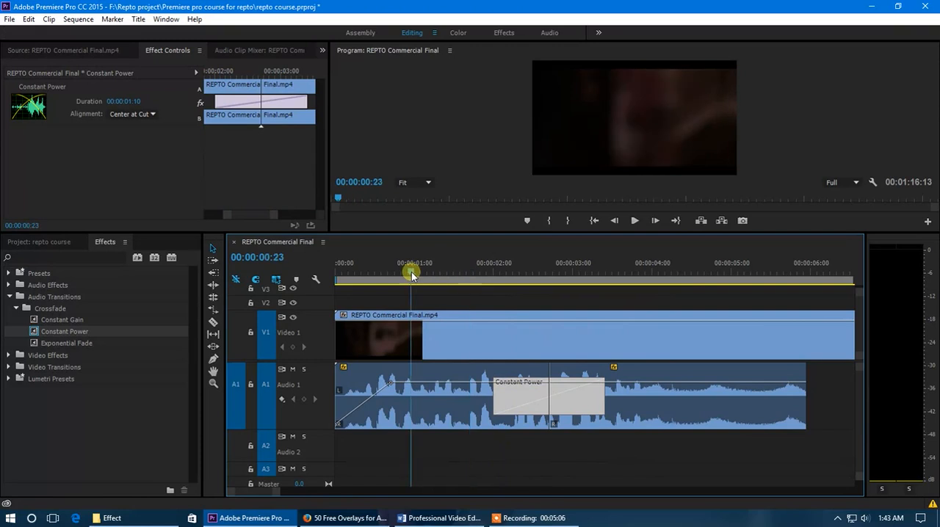
key(space)
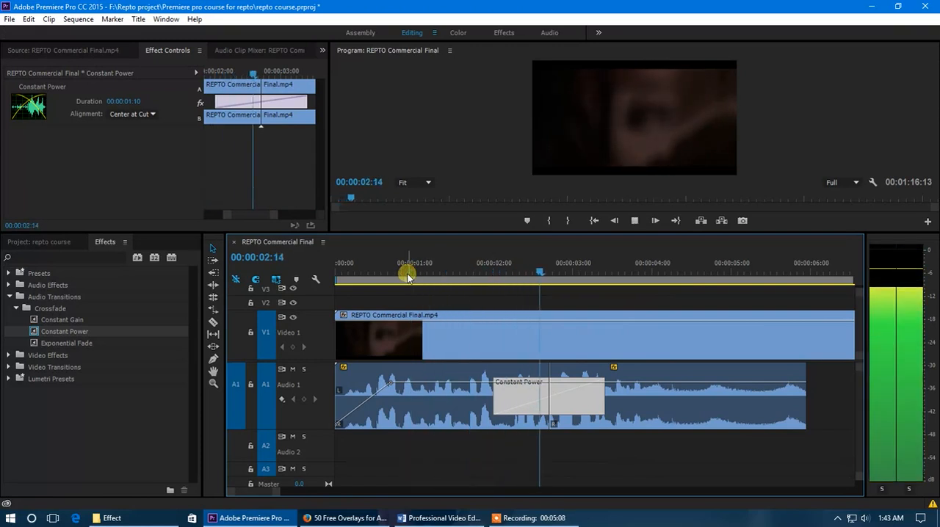
click(443, 272)
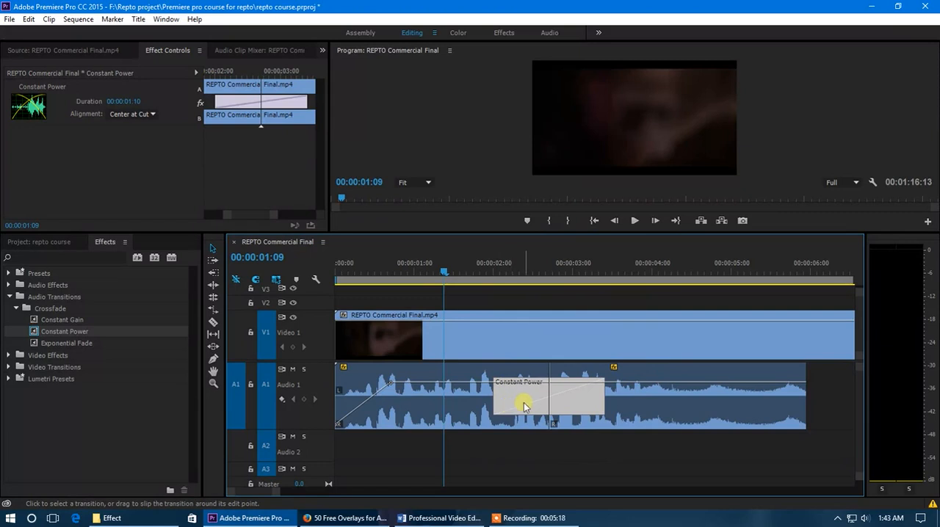
Step: Replace the Constant Power crossfade with a Constant Gain crossfade lasting 00:00:01:16 and play across the cut
key(Delete)
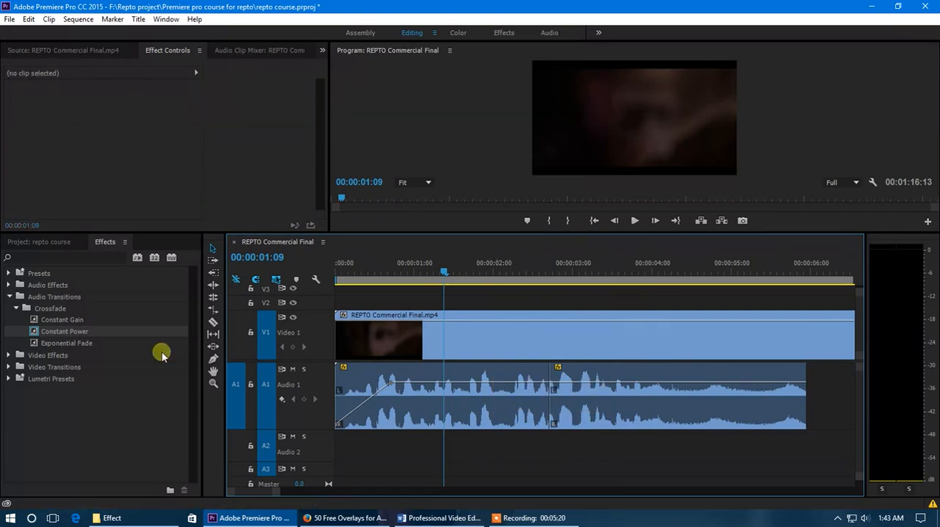
drag(67, 323, 482, 393)
key(space)
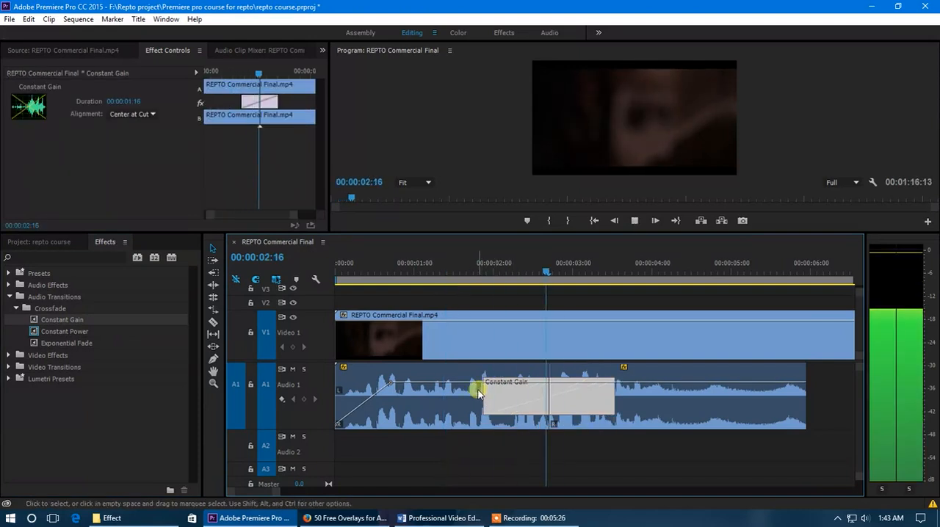
click(540, 273)
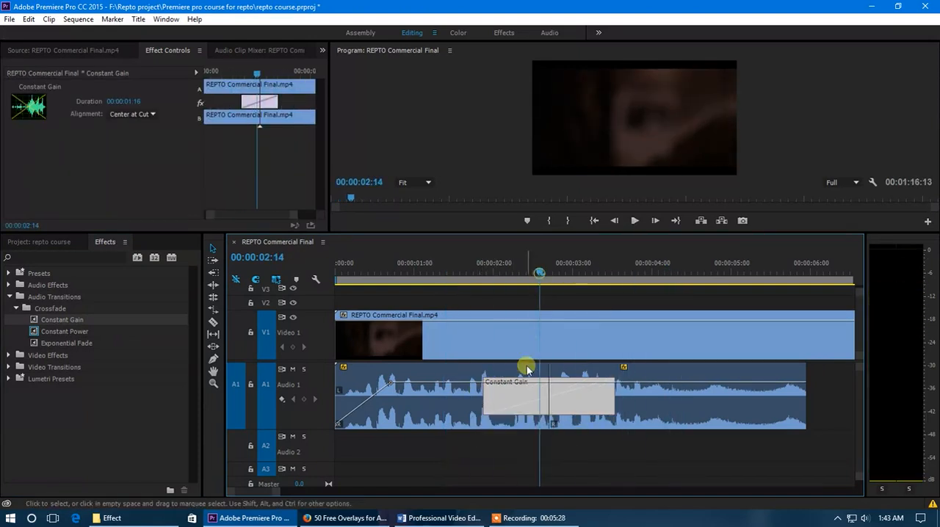
Step: Delete the Constant Gain crossfade from the cut and collapse the Crossfade and Audio Transitions folders
key(Delete)
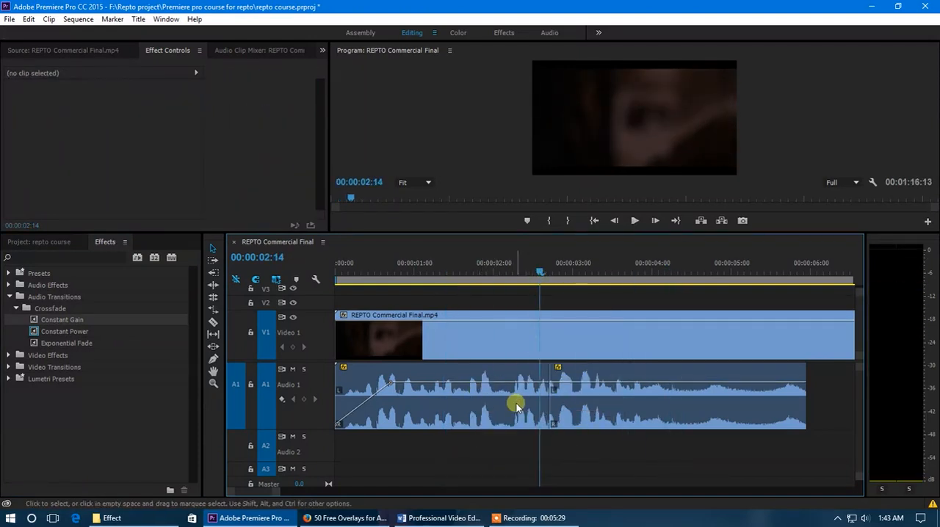
click(17, 312)
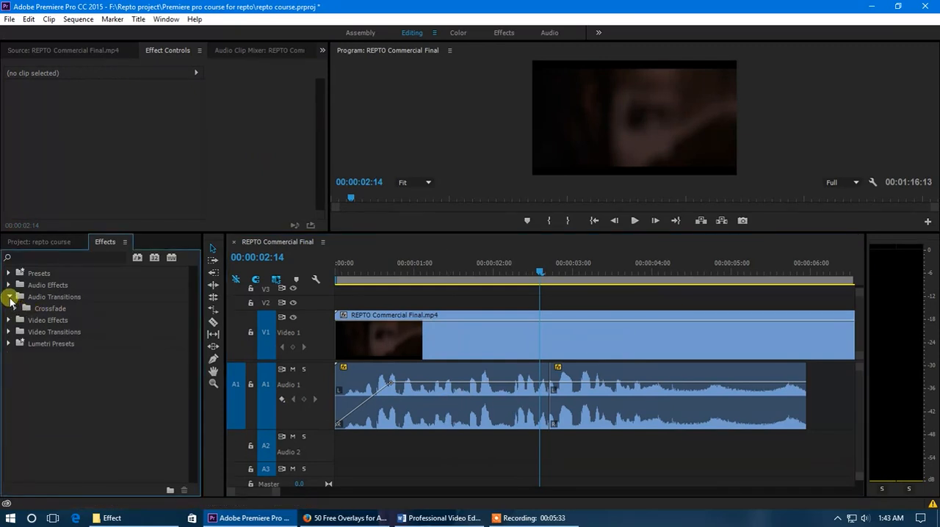
click(9, 298)
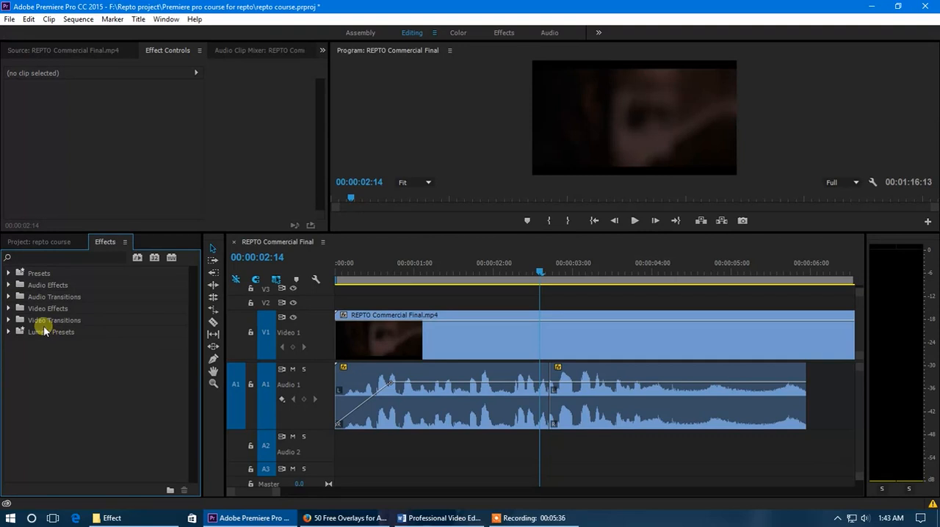
Step: Expand the Video Effects folder, select the first Audio 1 segment and play from 00:00:02:14 across the cut
click(10, 309)
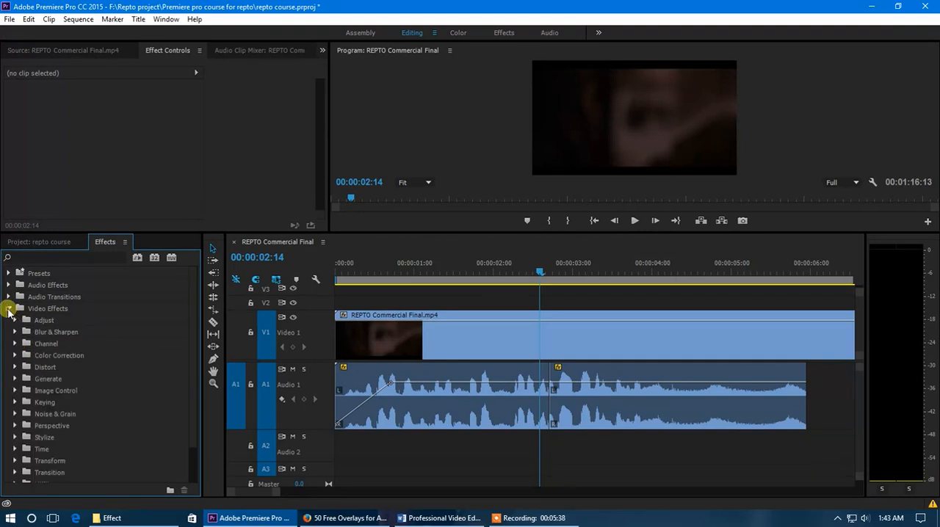
click(477, 417)
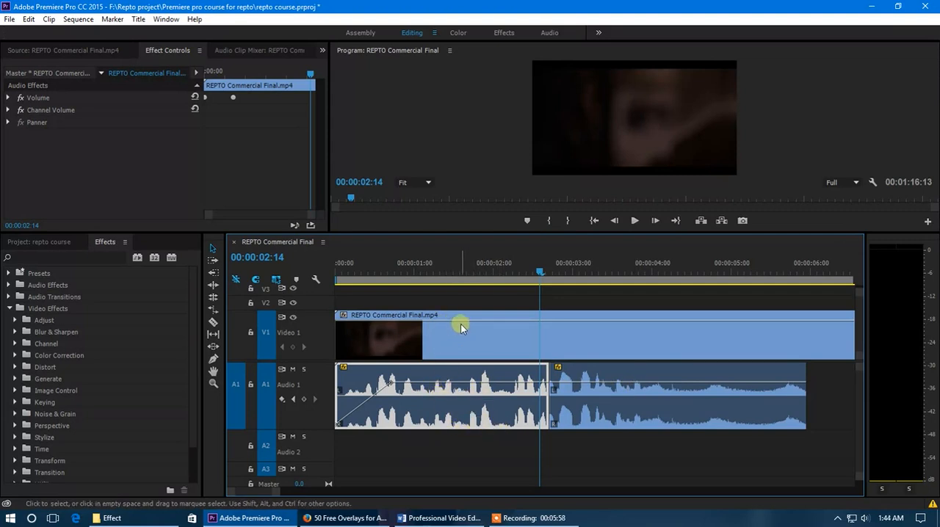
key(space)
key(space)
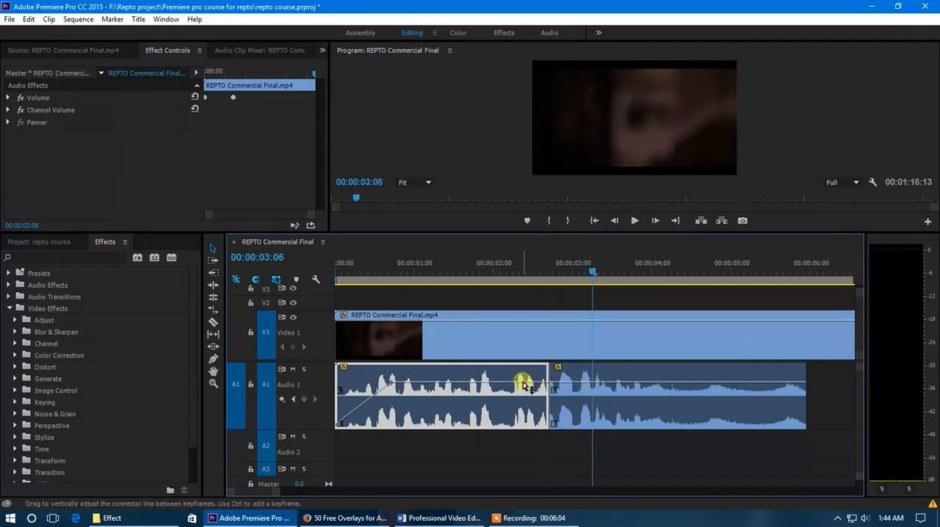
Step: Lower the second Audio 1 segment's volume line, then lower the first segment's line after its fade-in to the same level
click(613, 388)
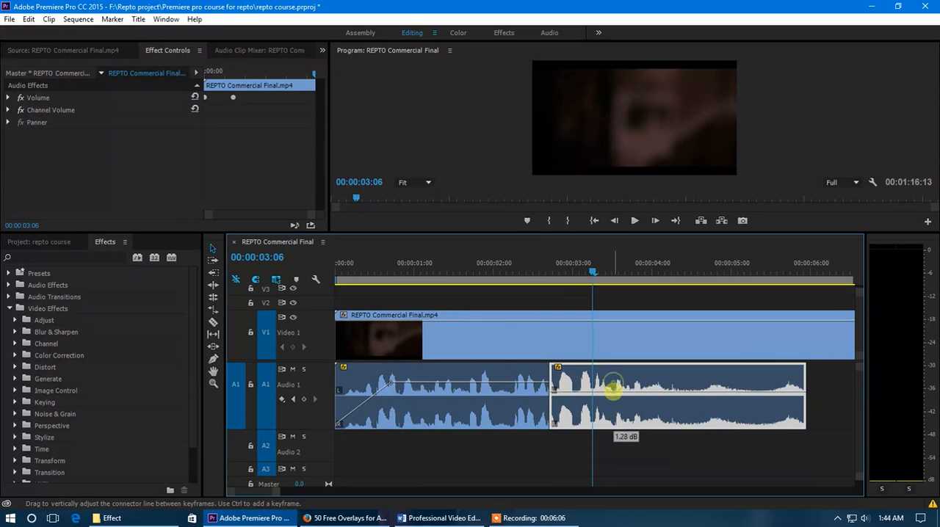
drag(596, 393, 596, 398)
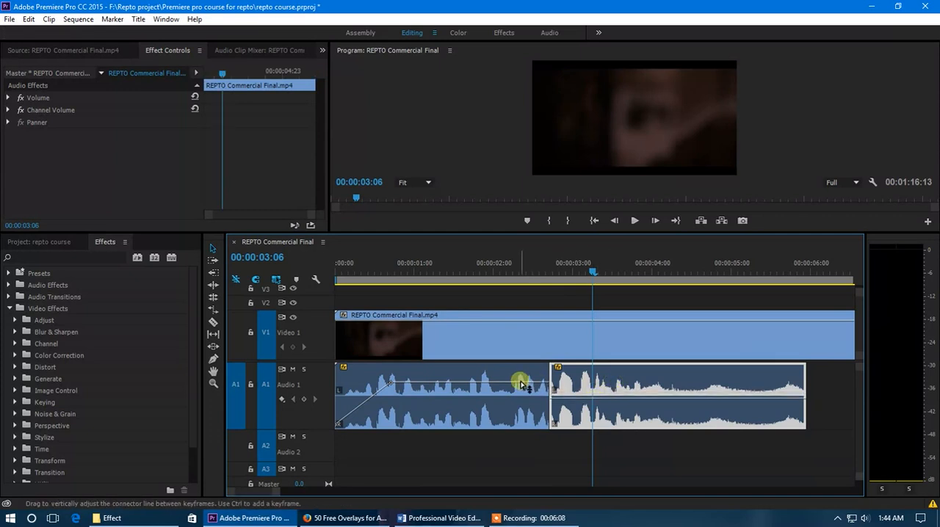
drag(521, 384, 521, 396)
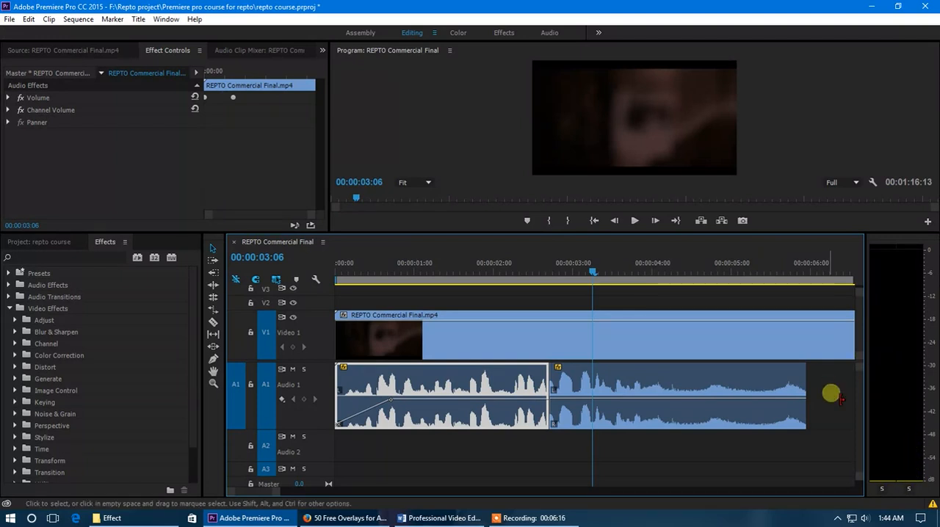
Step: Play across the cut from 00:00:01:22 to compare both segments' volume, stopping at 00:00:03:17
click(487, 269)
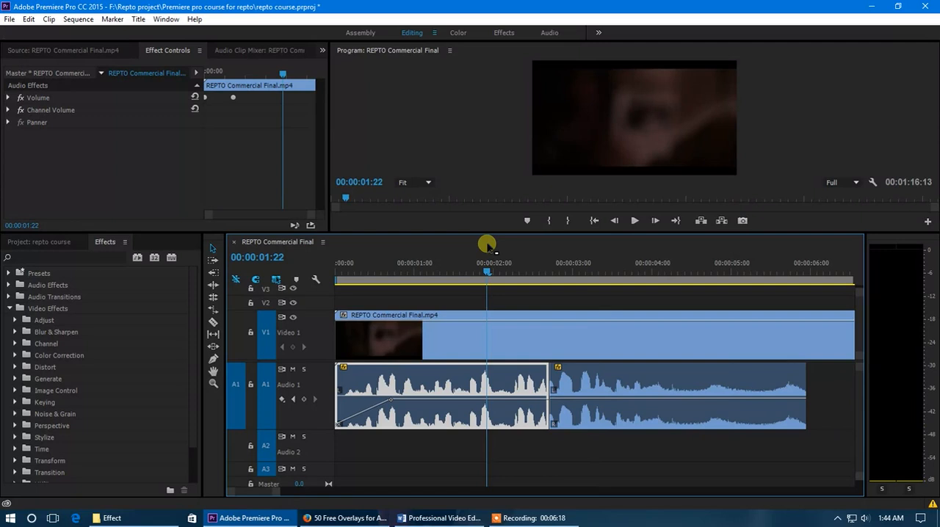
key(space)
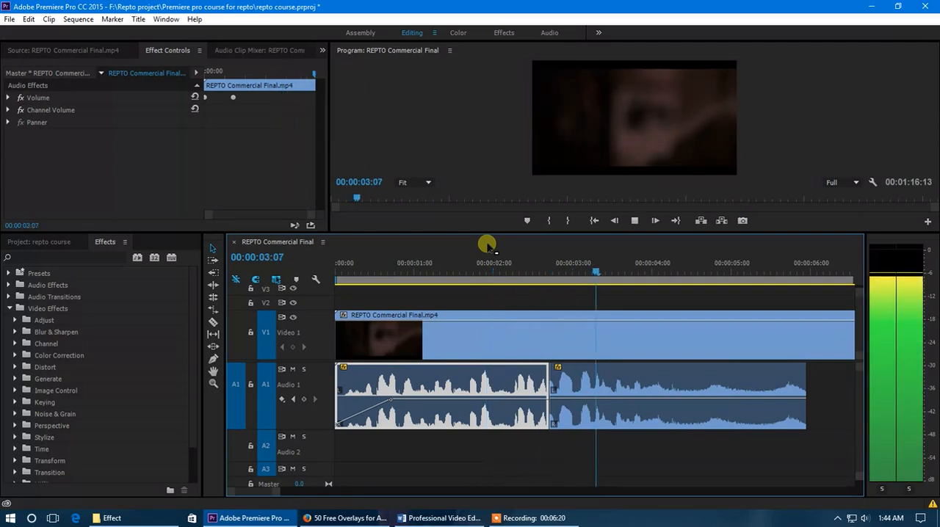
key(space)
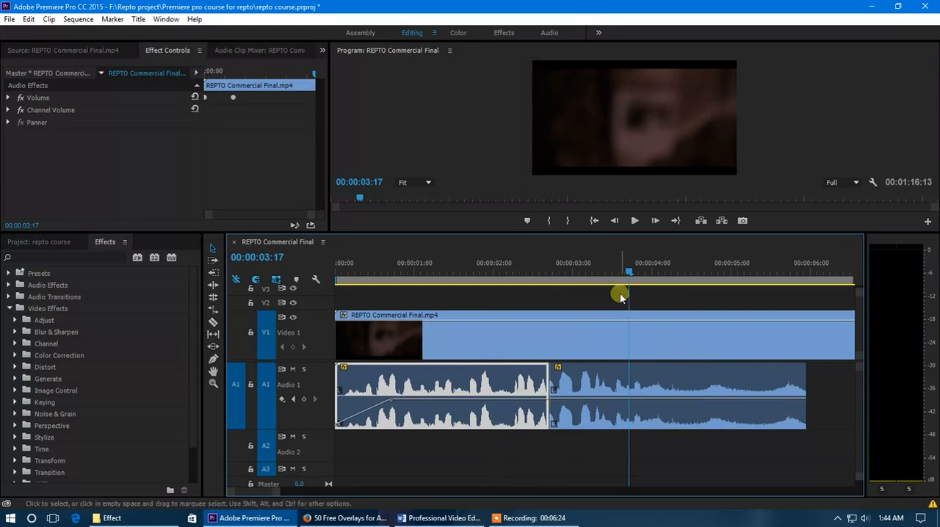
click(592, 383)
click(499, 385)
click(584, 410)
click(541, 392)
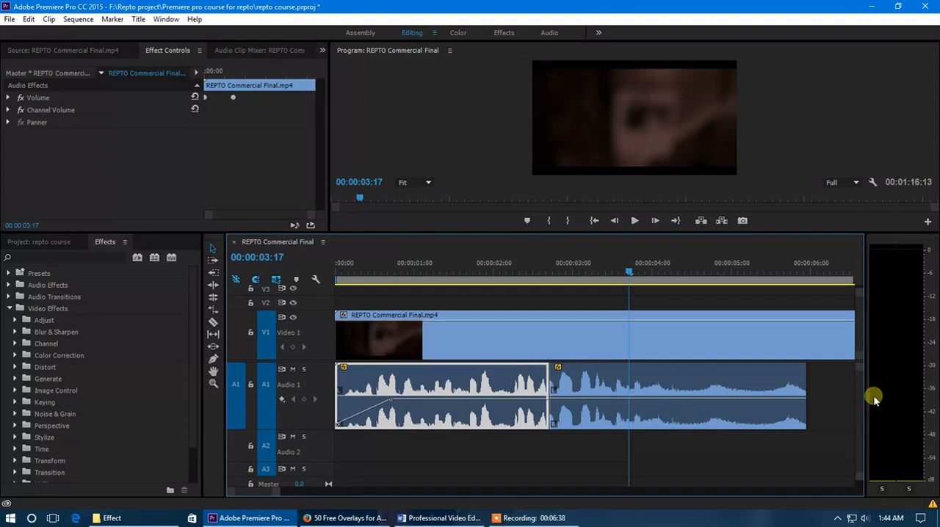
Step: Turn off keyframing for the first segment's Channel Volume properties and set its Left channel to -56.4 dB
click(429, 272)
click(7, 109)
click(8, 109)
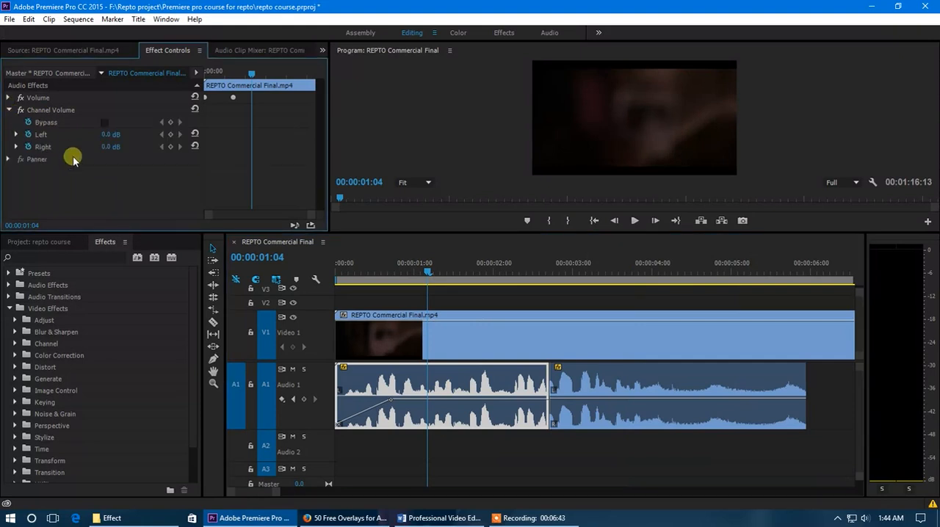
click(29, 147)
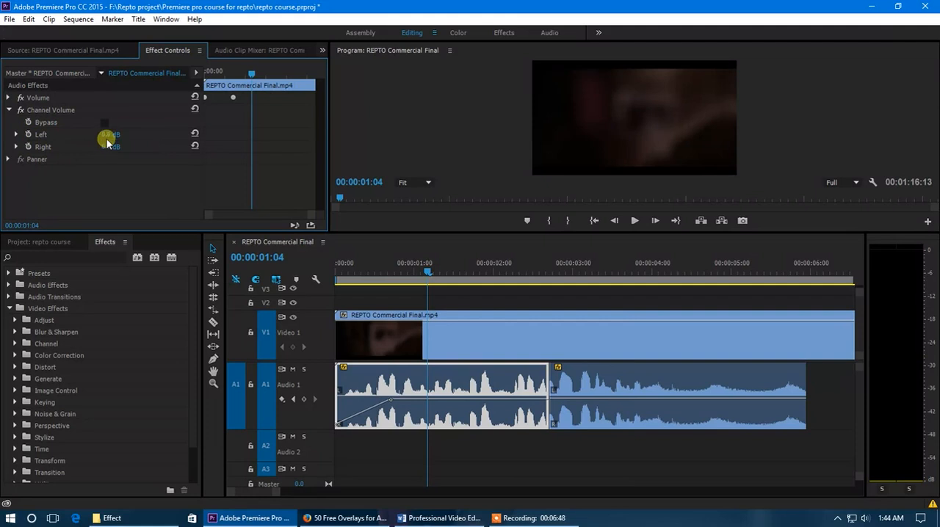
drag(94, 136, 68, 138)
Step: Play the first segment from 00:00:01:00 and again from the sequence start to check its left and right channel levels
click(413, 266)
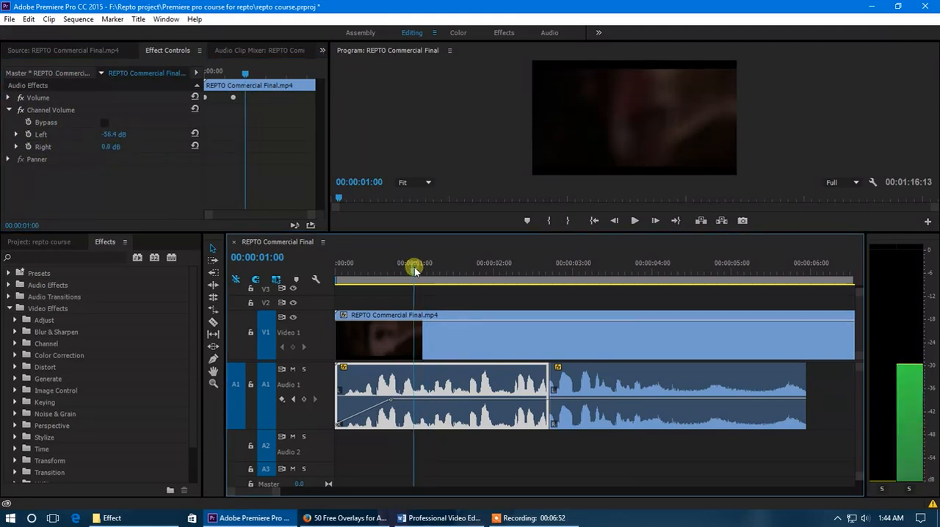
key(space)
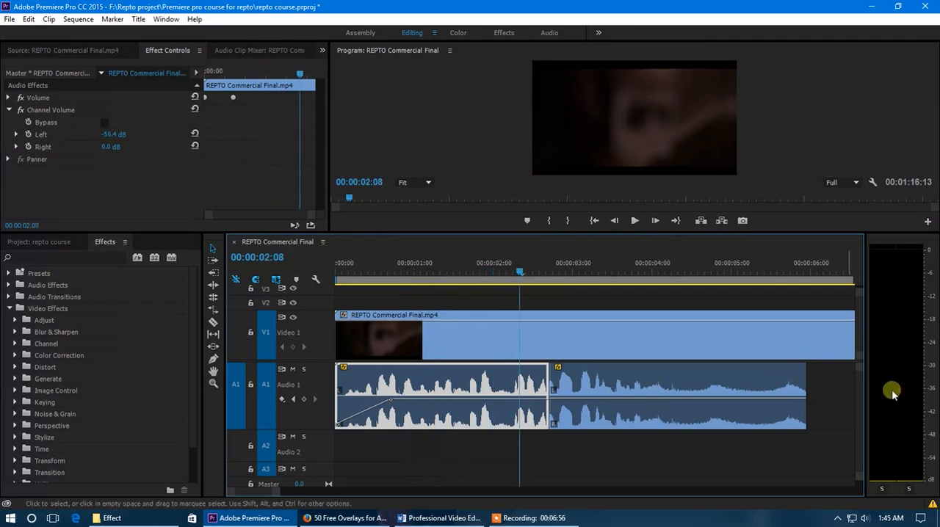
click(337, 268)
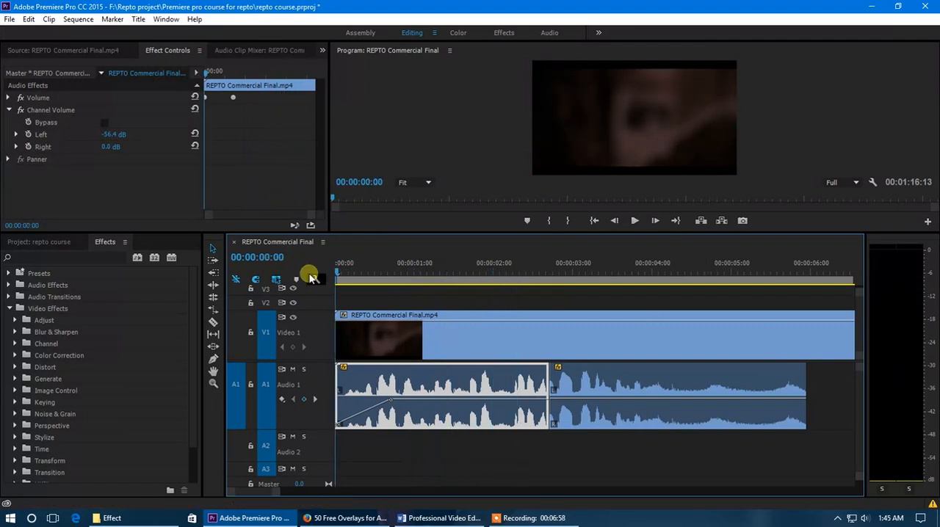
key(space)
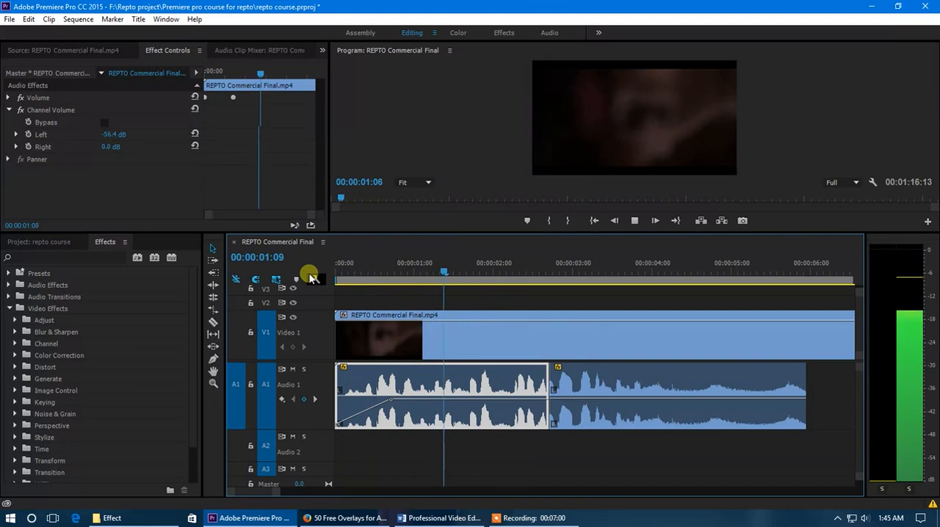
key(space)
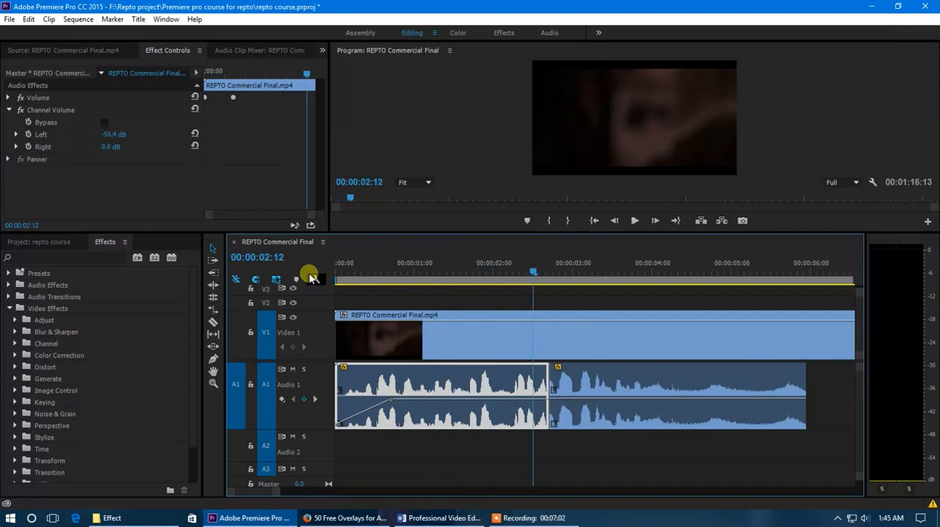
Step: Delete the second Audio 1 segment and extend the first segment's end to about the 6-second mark
click(591, 378)
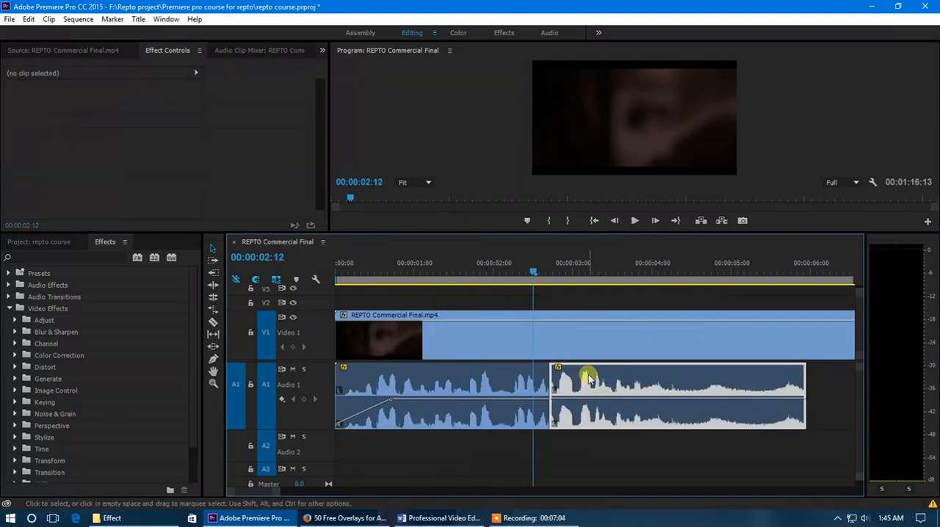
drag(556, 382, 806, 395)
Step: Play the extended Audio 1 segment from 00:00:00:04, stop at 00:00:03:05 and select the segment
click(348, 271)
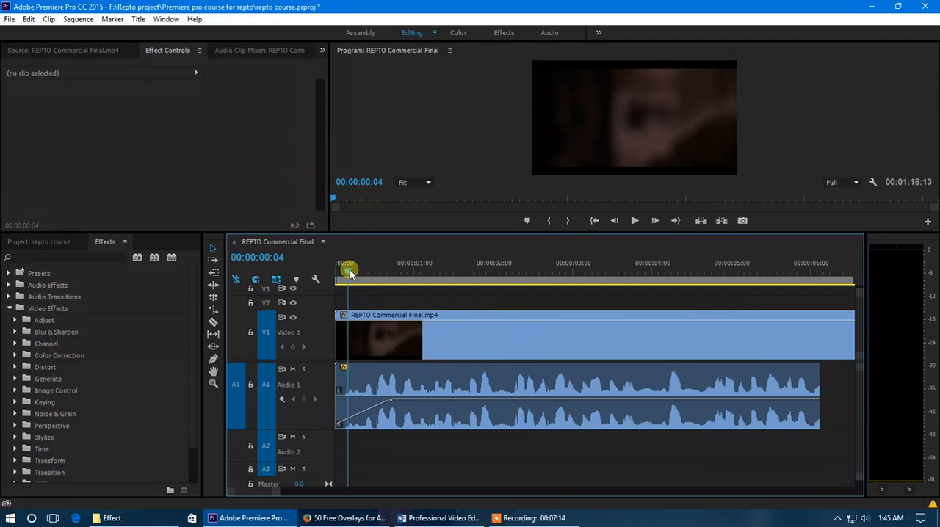
key(space)
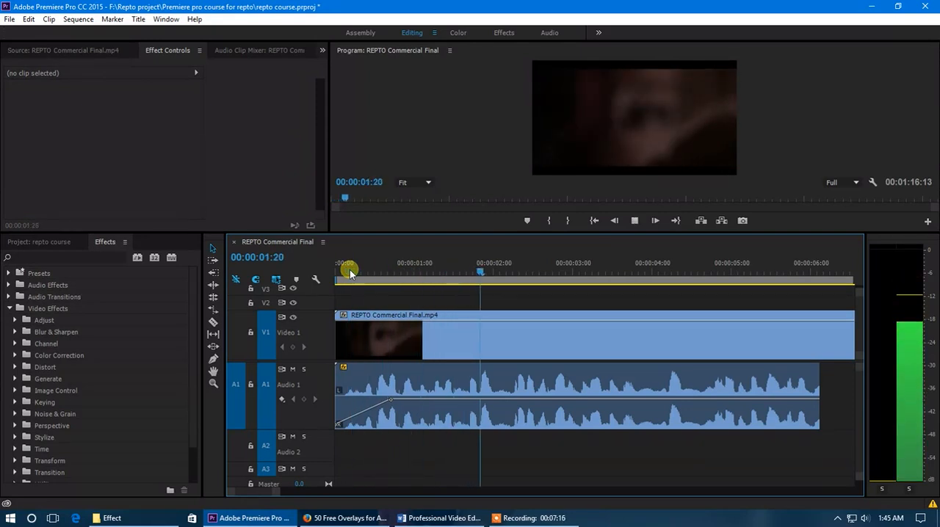
key(space)
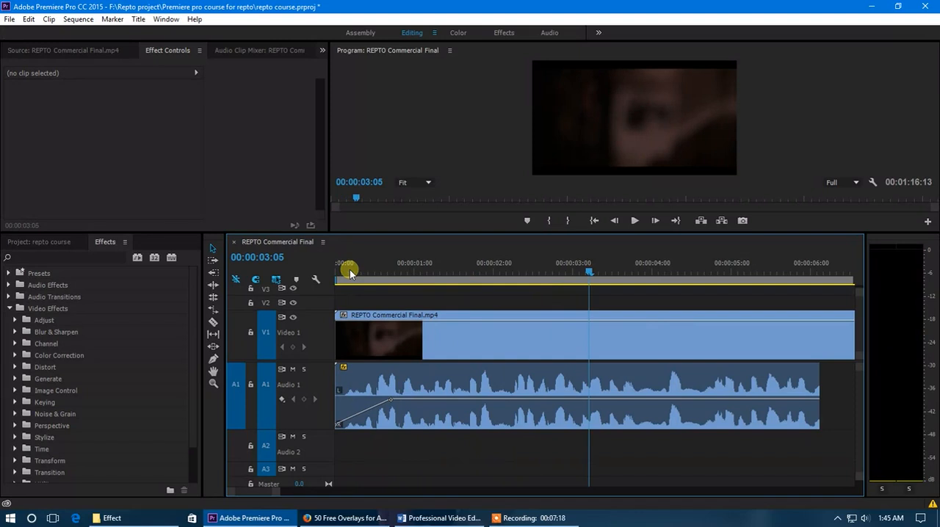
click(471, 367)
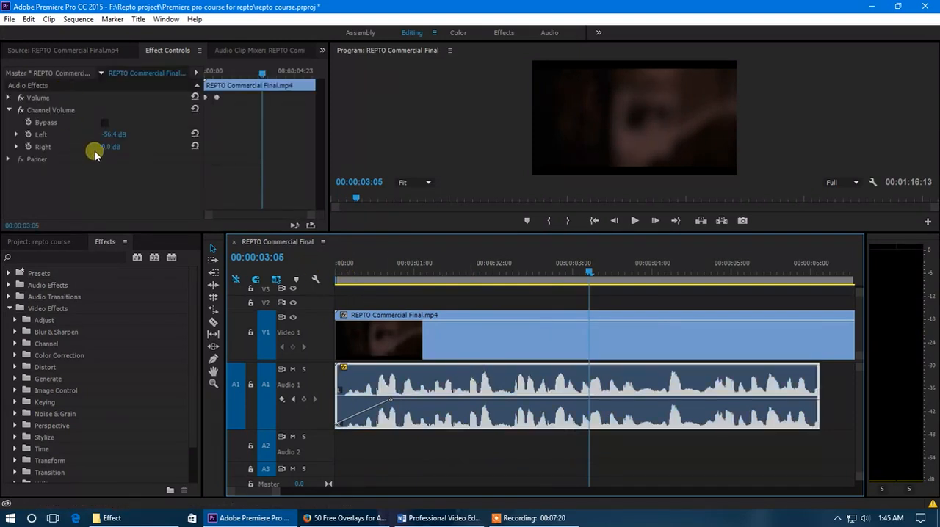
Step: Set the Audio 1 segment's Left Channel Volume to -13.5 dB and play from near the sequence start, stopping at 00:00:01:12
drag(112, 135, 137, 136)
click(345, 265)
key(space)
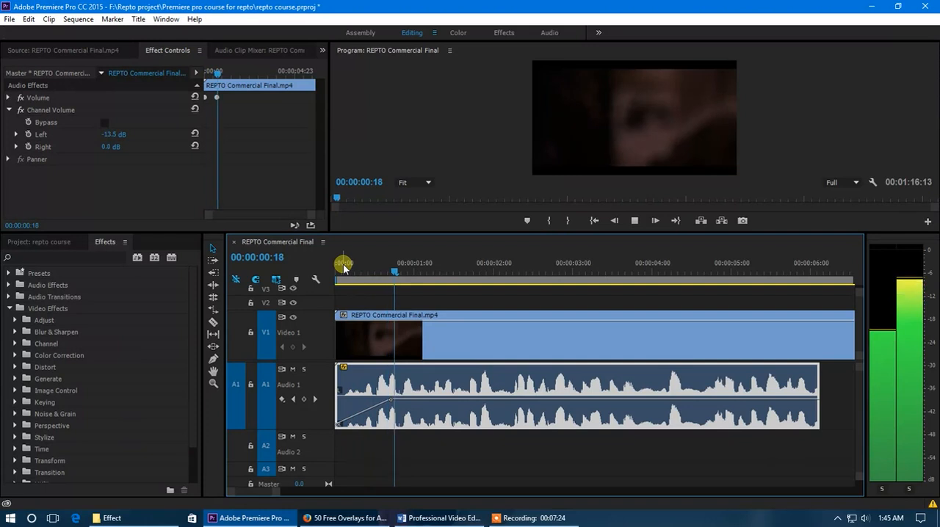
key(space)
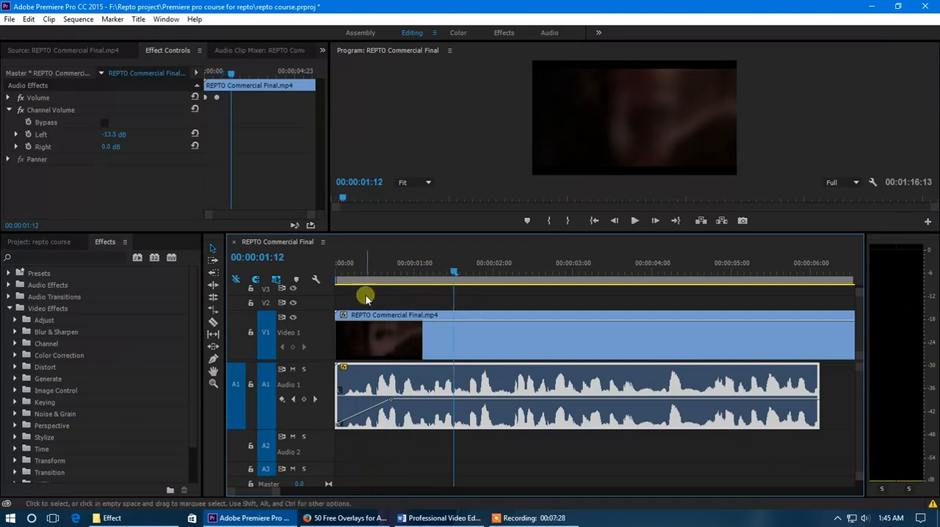
Step: Reset the segment's Left Channel Volume to 0 dB, place the playhead at 00:00:00:17 and select the Audio 1 segment
click(114, 135)
text(0)
key(Return)
click(392, 272)
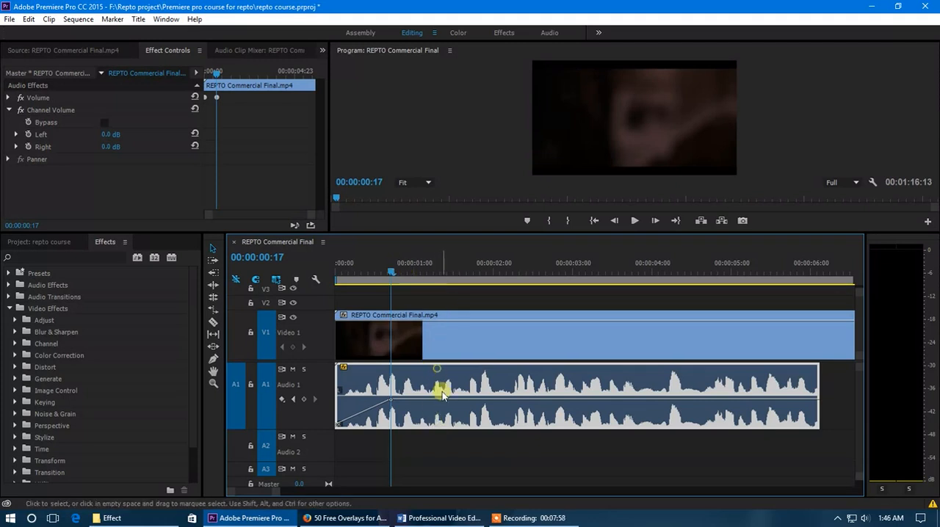
click(456, 438)
click(440, 380)
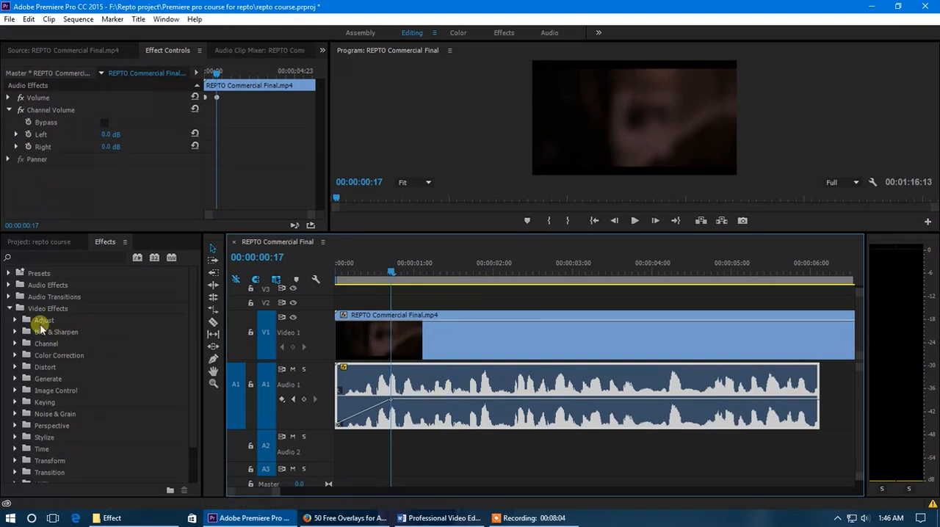
Step: Find the Fill Left with Right and Fill Right with Left audio effects and select Fill Right with Left
click(8, 285)
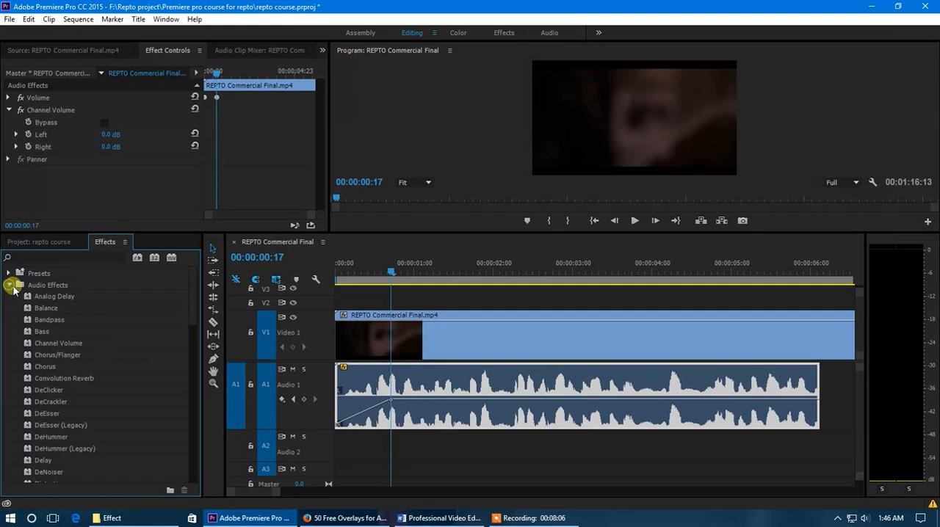
scroll(80, 364, down, 4)
click(58, 356)
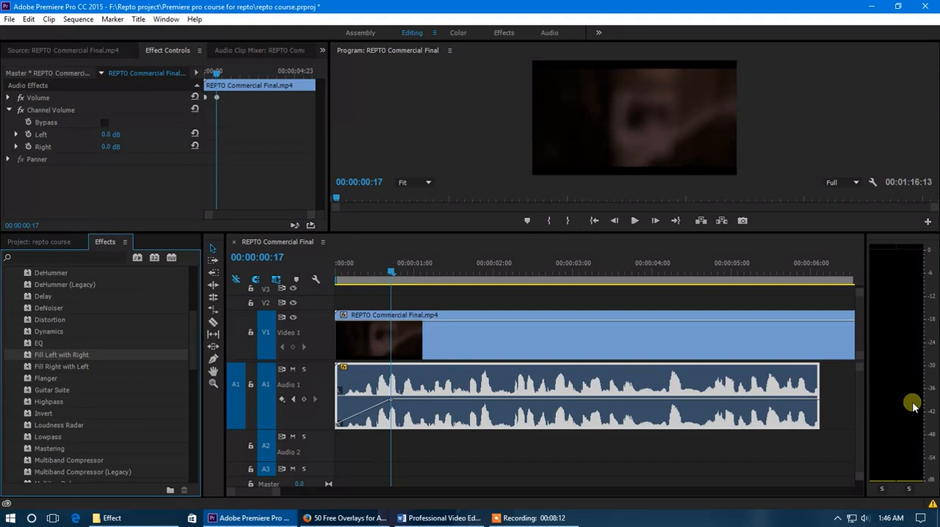
click(58, 369)
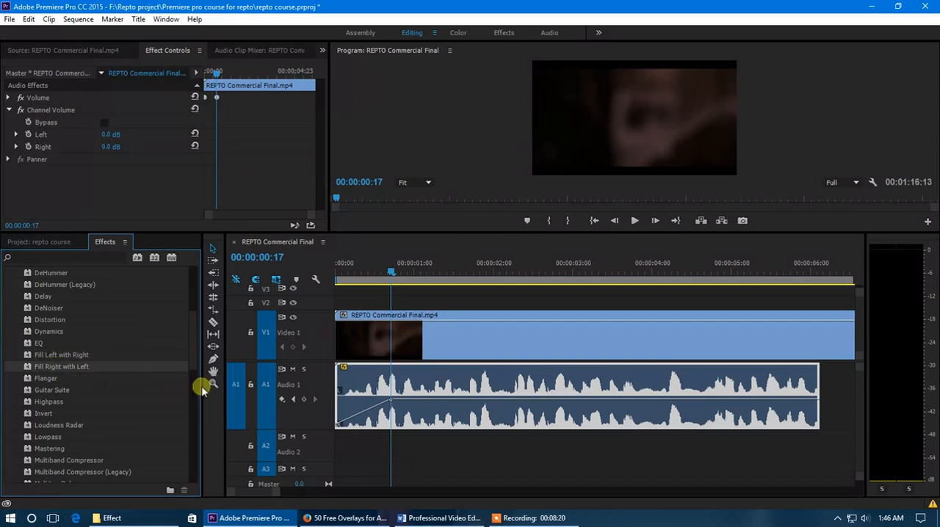